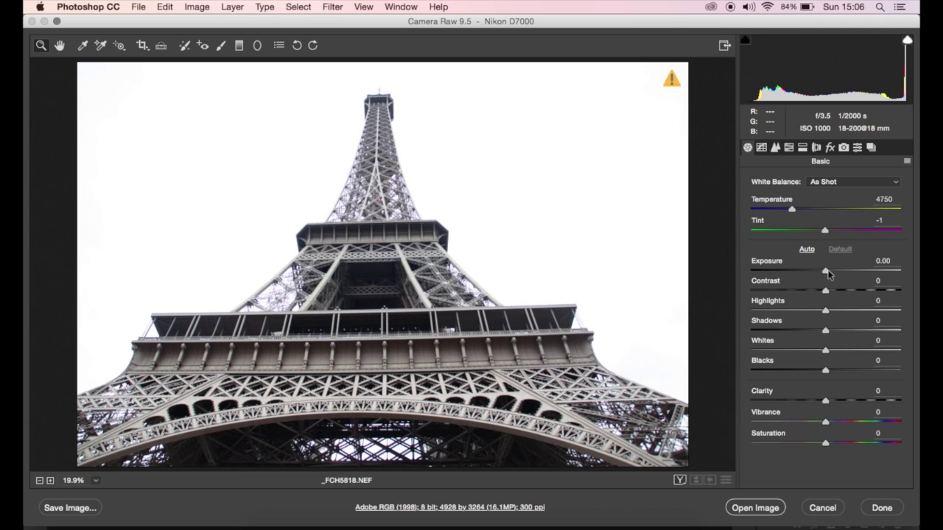
# Set Exposure to -0.40, Highlights -5, Shadows +50, Whites -37 and Blacks +34.
pyautogui.moveTo(827, 271); pyautogui.dragTo(822, 273)
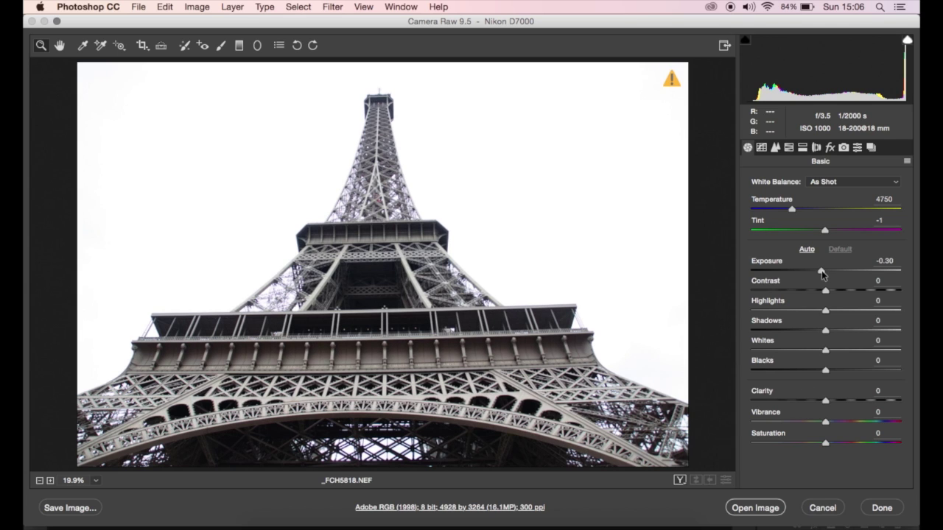
pyautogui.moveTo(821, 274); pyautogui.dragTo(892, 292)
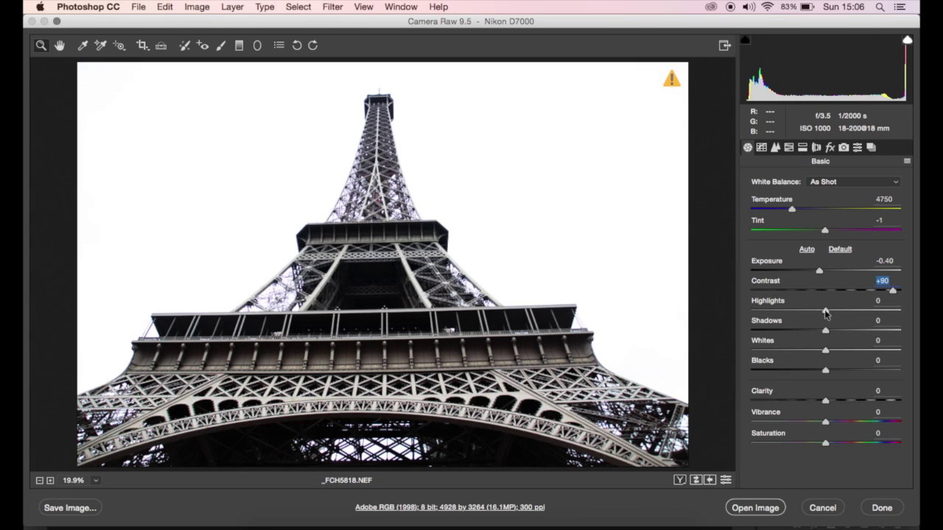
pyautogui.moveTo(826, 312); pyautogui.dragTo(822, 313)
pyautogui.click(860, 332)
pyautogui.moveTo(863, 332)
pyautogui.mouseDown()
pyautogui.moveTo(896, 341)
pyautogui.moveTo(867, 339)
pyautogui.mouseUp()
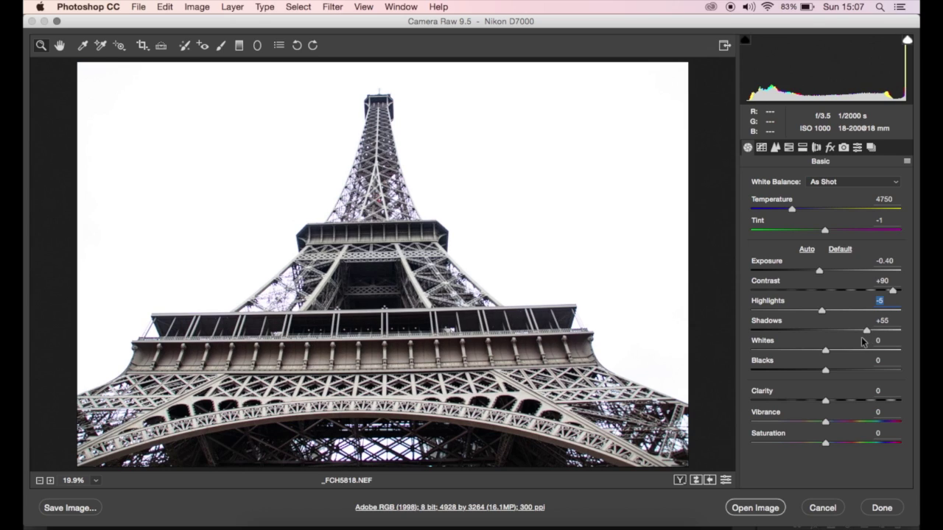
pyautogui.press('Tab')
pyautogui.moveTo(818, 355); pyautogui.dragTo(799, 350)
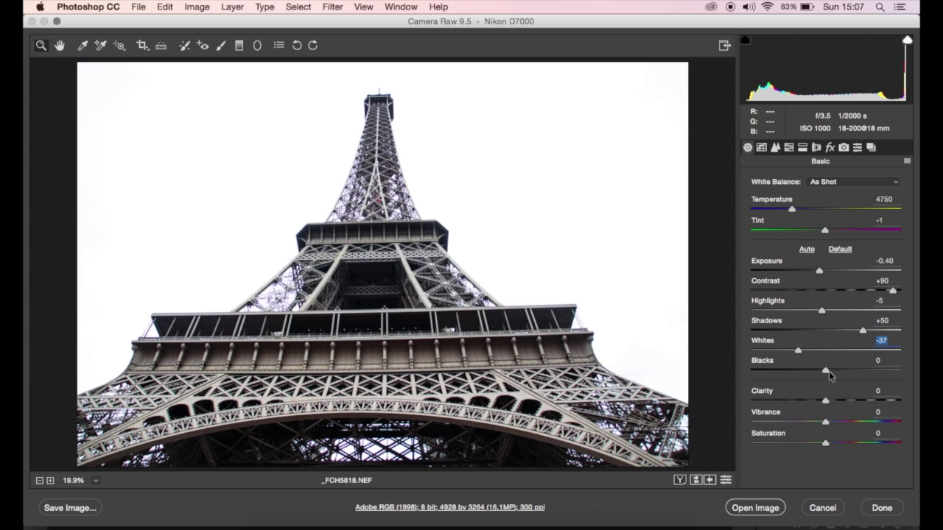
pyautogui.moveTo(827, 371); pyautogui.dragTo(852, 370)
# Push Contrast to +100, Clarity to +90 and Vibrance to +46.
pyautogui.moveTo(892, 291); pyautogui.dragTo(919, 290)
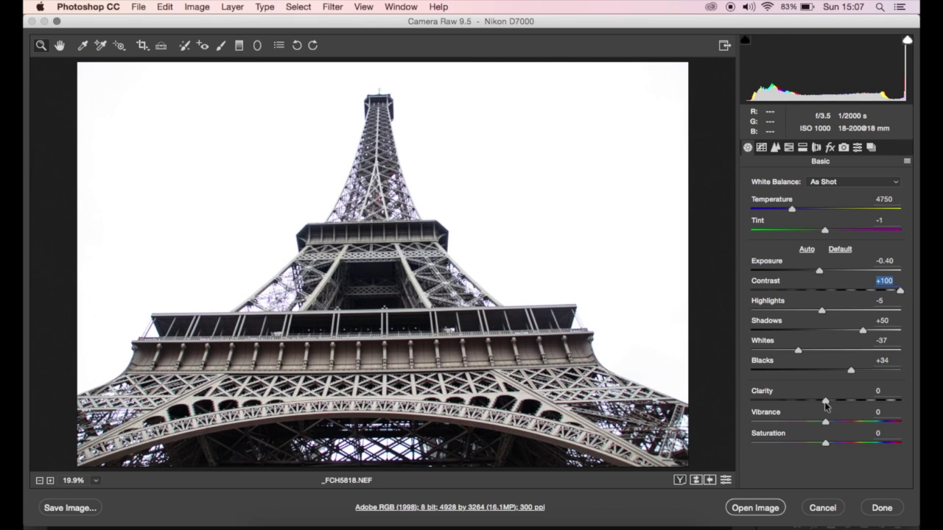
pyautogui.moveTo(825, 404); pyautogui.dragTo(892, 403)
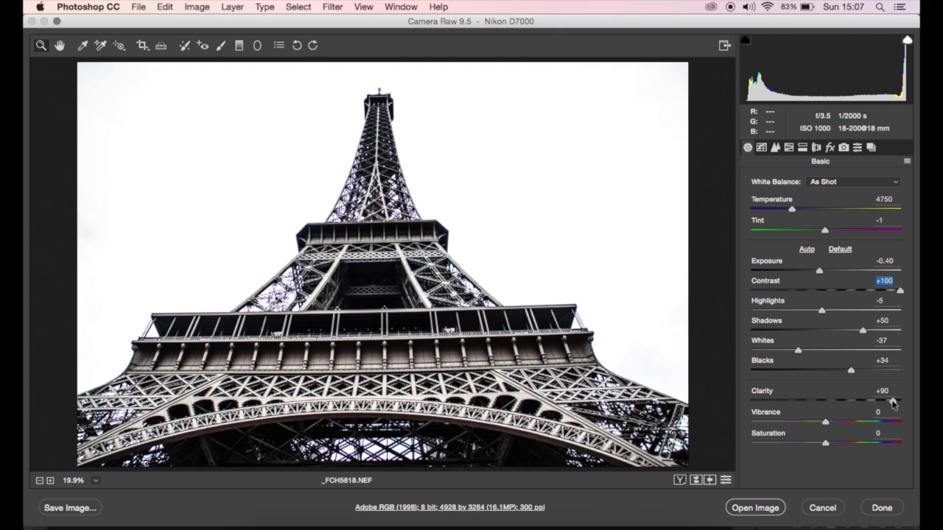
pyautogui.moveTo(892, 403); pyautogui.dragTo(893, 403)
pyautogui.click(851, 372)
pyautogui.moveTo(825, 422); pyautogui.dragTo(860, 424)
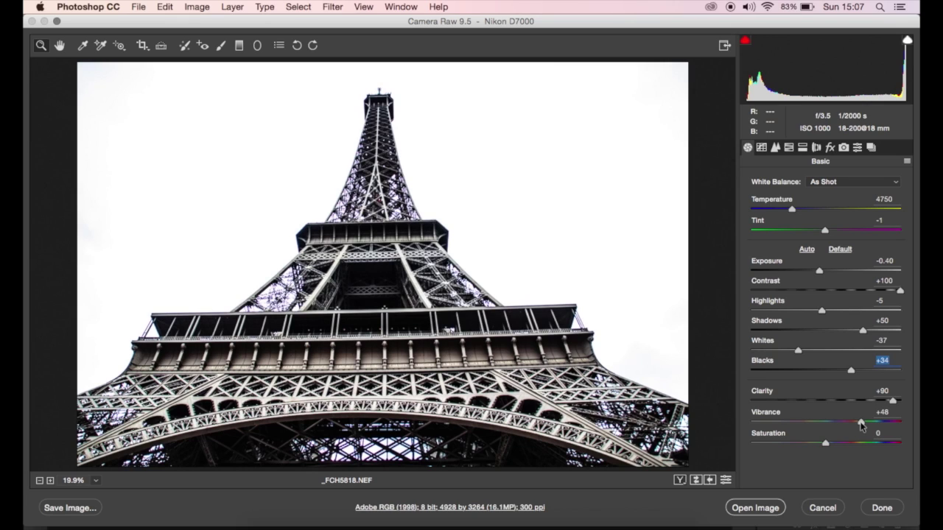
pyautogui.moveTo(860, 425); pyautogui.dragTo(858, 425)
# In HSL Saturation, raise Reds to +30, Oranges to +26, Yellows to +33; set Greens through Magentas to -100.
pyautogui.click(788, 147)
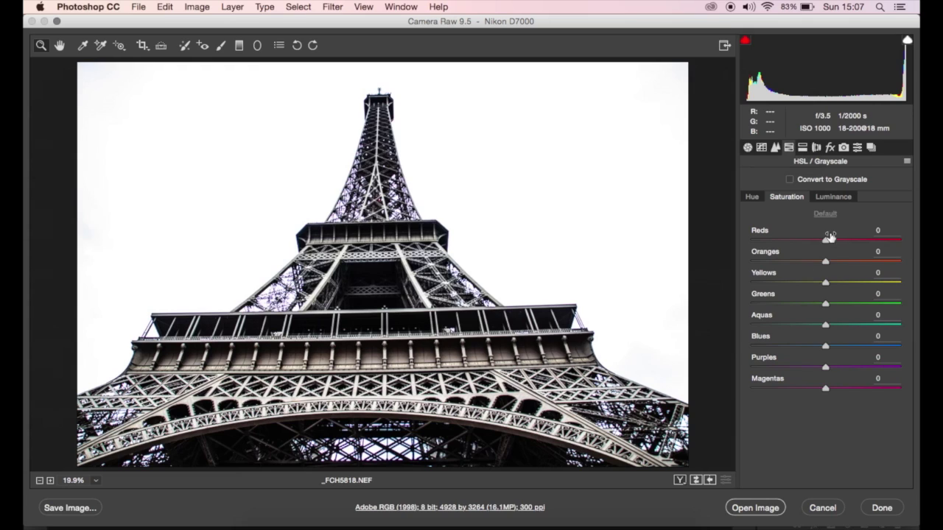
pyautogui.moveTo(824, 241); pyautogui.dragTo(804, 304)
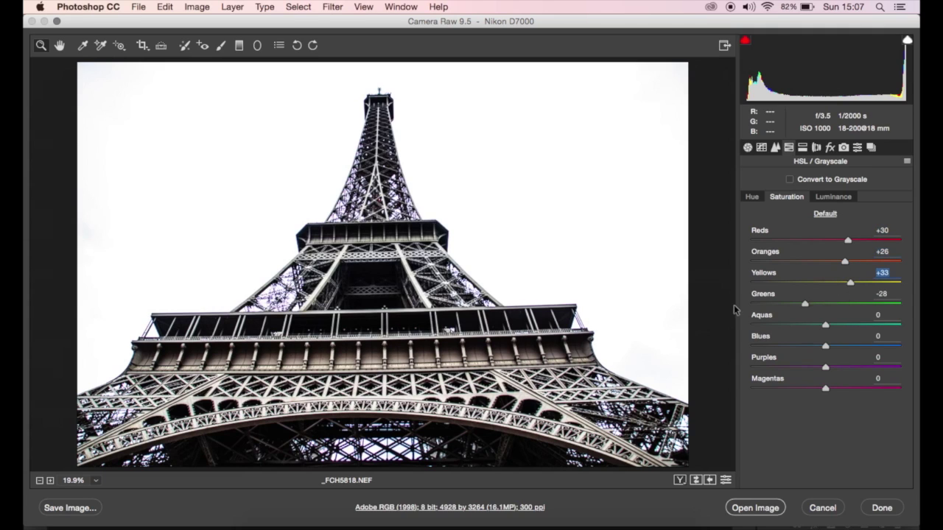
pyautogui.moveTo(735, 310); pyautogui.dragTo(711, 309)
pyautogui.moveTo(826, 327); pyautogui.dragTo(715, 324)
pyautogui.moveTo(825, 346); pyautogui.dragTo(698, 356)
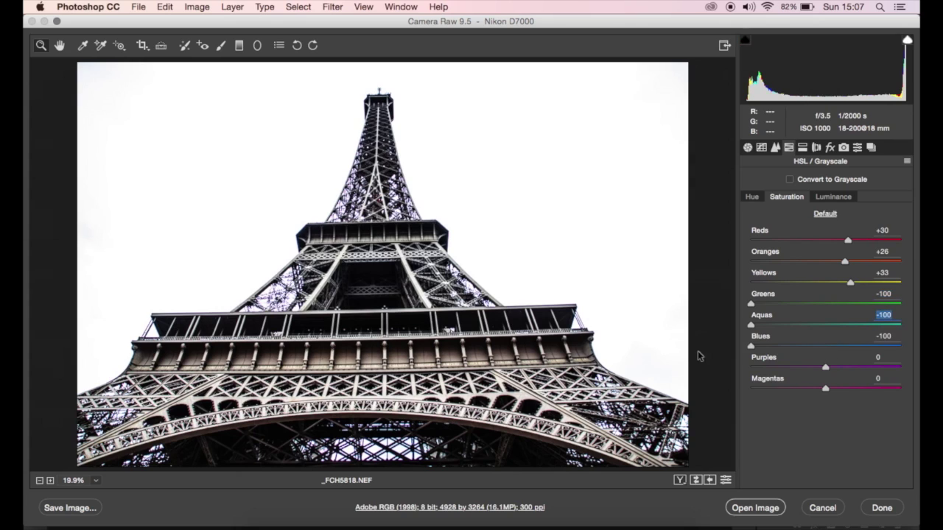
pyautogui.moveTo(822, 366); pyautogui.dragTo(729, 367)
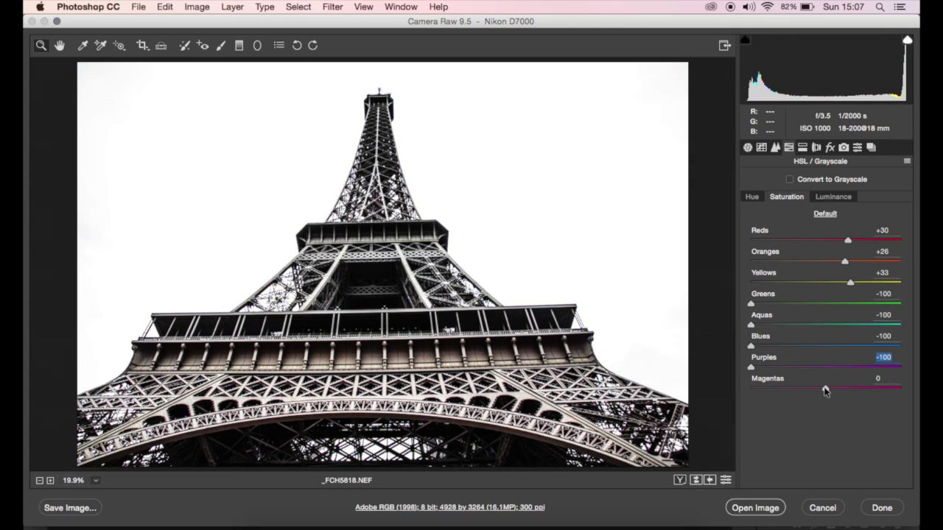
pyautogui.moveTo(826, 388); pyautogui.dragTo(675, 396)
# Set Luminance noise reduction to 17 and enable lens profile corrections.
pyautogui.click(774, 147)
pyautogui.click(776, 306)
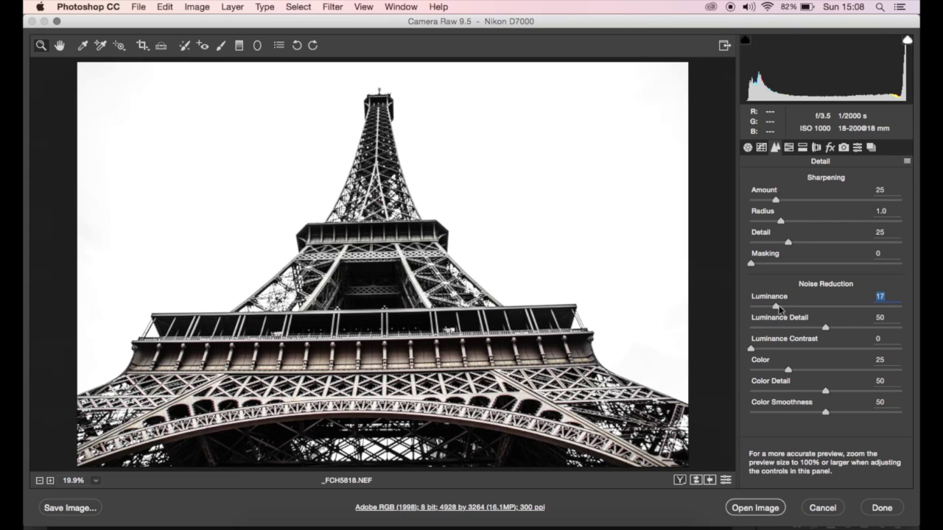
pyautogui.click(816, 147)
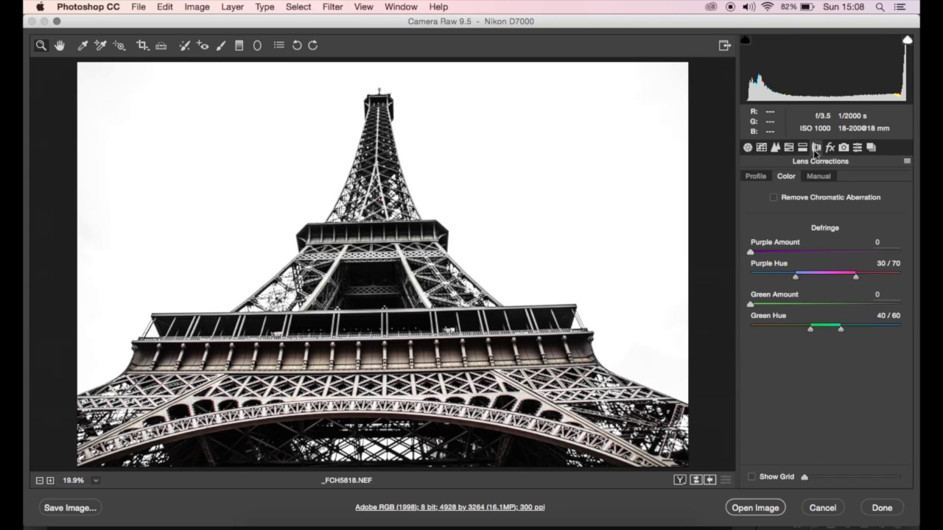
pyautogui.click(753, 178)
pyautogui.click(787, 197)
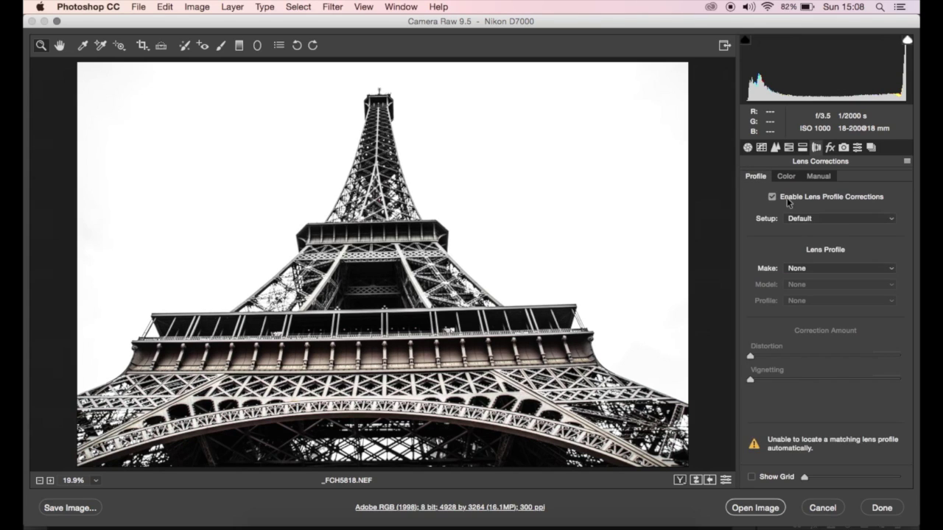
# Choose Sigma as the lens make and lower the Vignetting correction to 28.
pyautogui.click(813, 267)
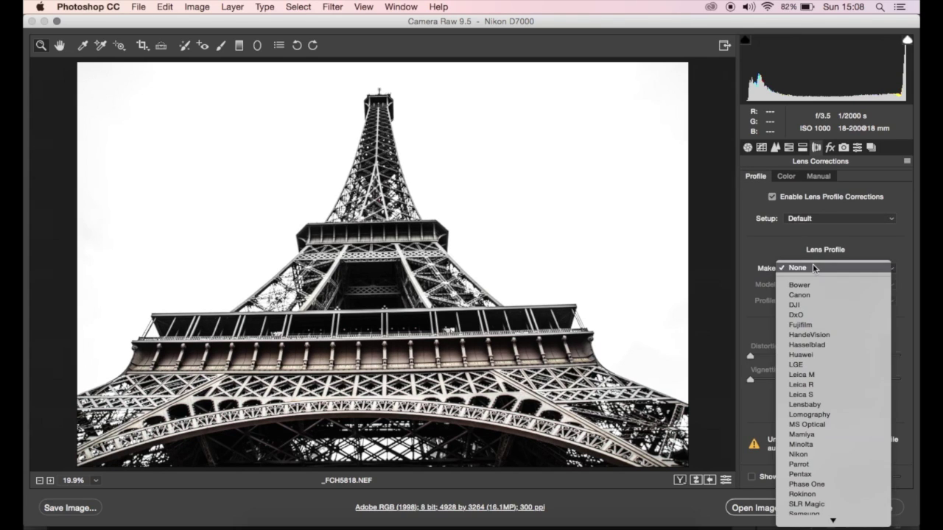
pyautogui.scroll(-4, 812, 263)
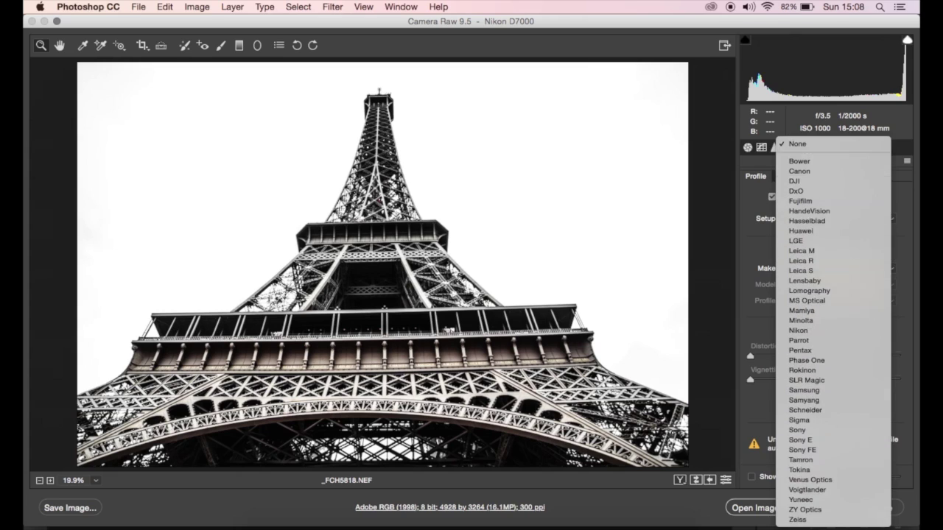
pyautogui.click(817, 420)
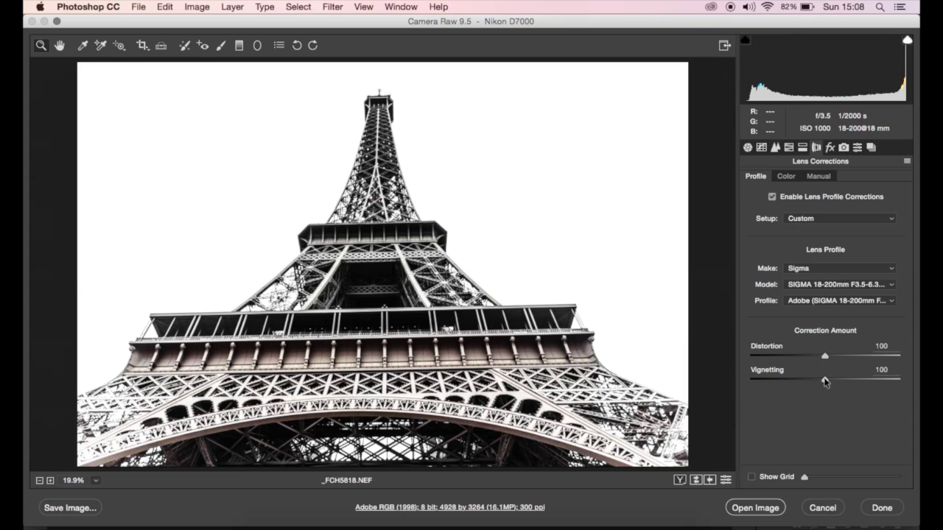
pyautogui.moveTo(825, 380); pyautogui.dragTo(811, 382)
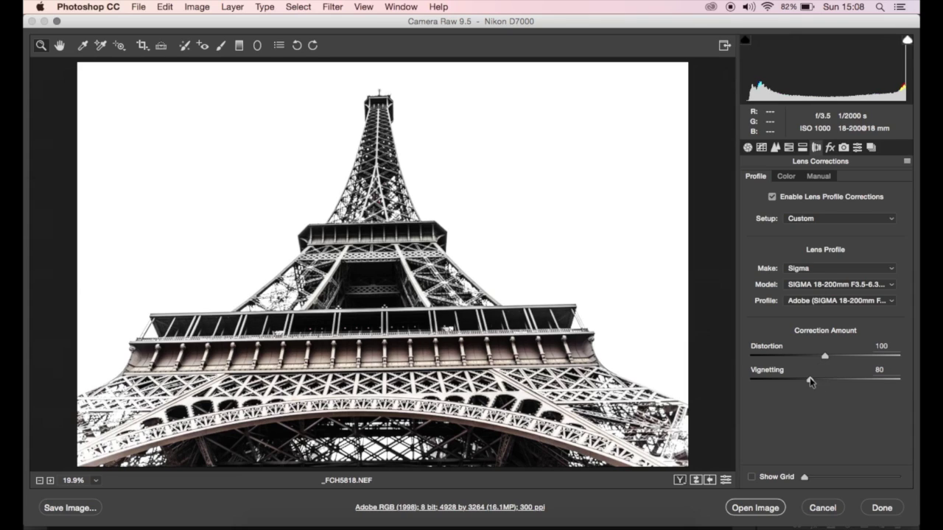
pyautogui.moveTo(810, 381); pyautogui.dragTo(770, 384)
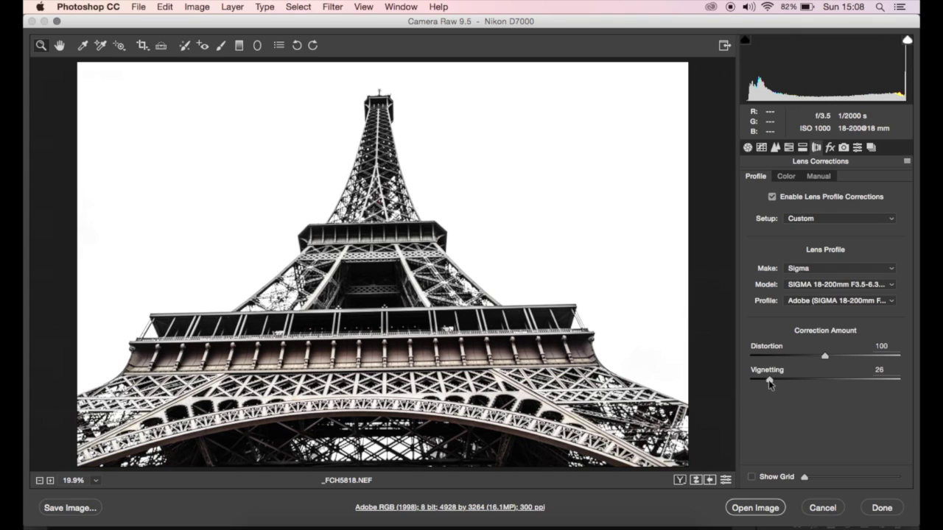
pyautogui.moveTo(770, 384); pyautogui.dragTo(772, 383)
# Add Dehaze, lift Shadows to +86, then settle Dehaze Amount at +30.
pyautogui.click(829, 148)
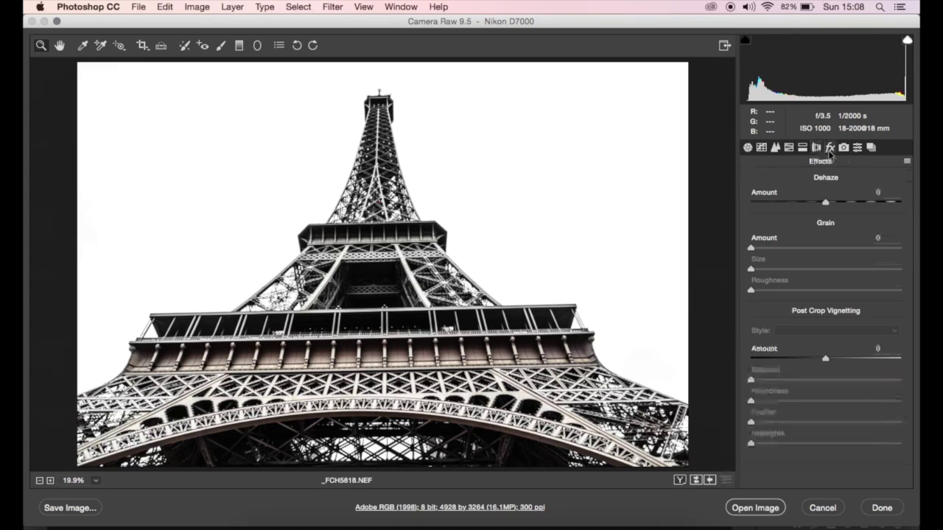
pyautogui.moveTo(825, 205); pyautogui.dragTo(844, 207)
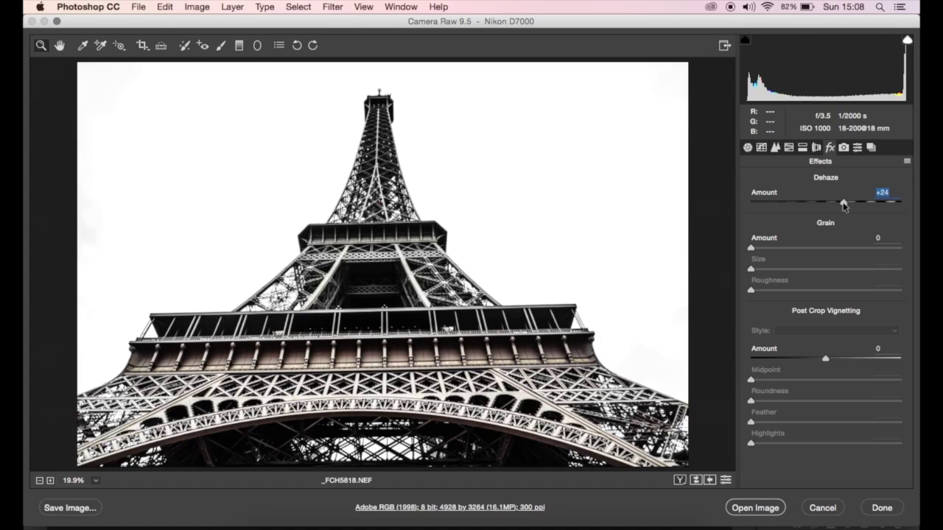
pyautogui.click(747, 148)
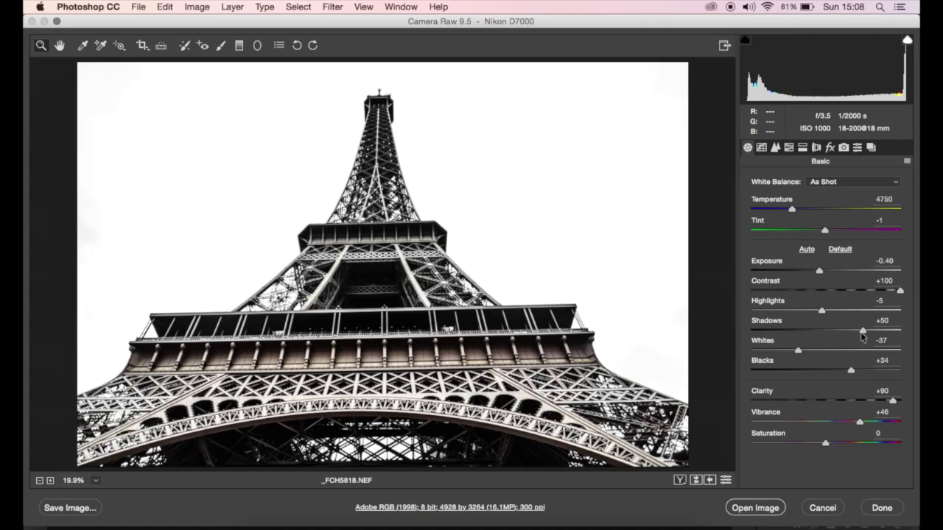
pyautogui.moveTo(874, 335); pyautogui.dragTo(890, 333)
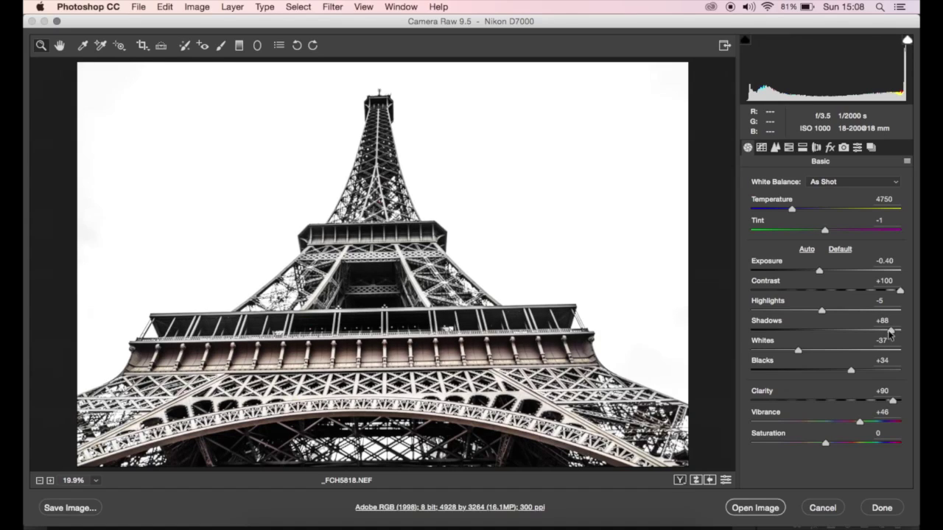
pyautogui.moveTo(889, 330); pyautogui.dragTo(887, 330)
pyautogui.click(829, 148)
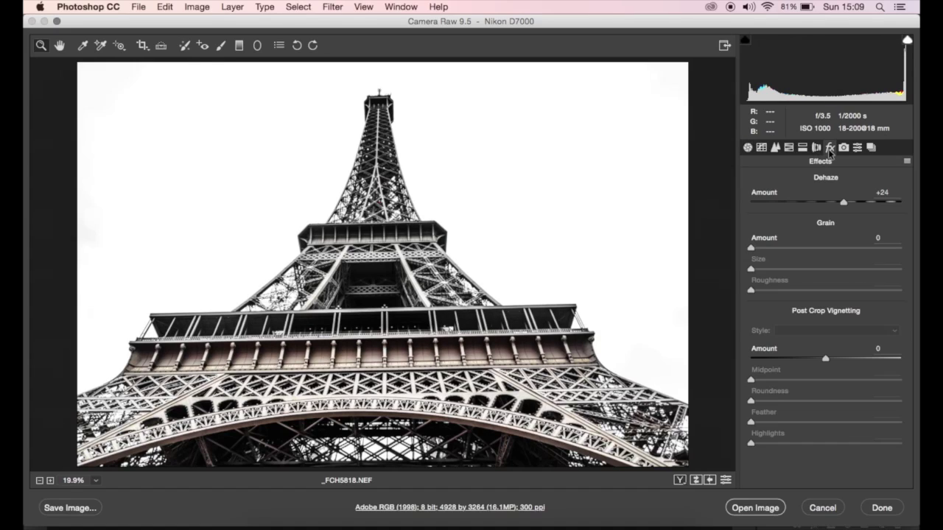
pyautogui.moveTo(846, 202); pyautogui.dragTo(849, 206)
pyautogui.click(850, 203)
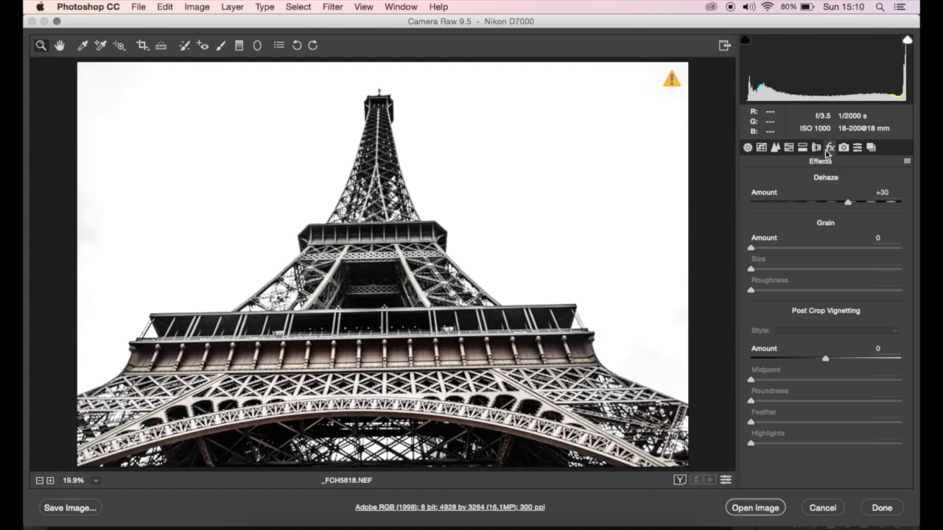
# Level the photo with the Straighten tool along the platform railing.
pyautogui.click(163, 50)
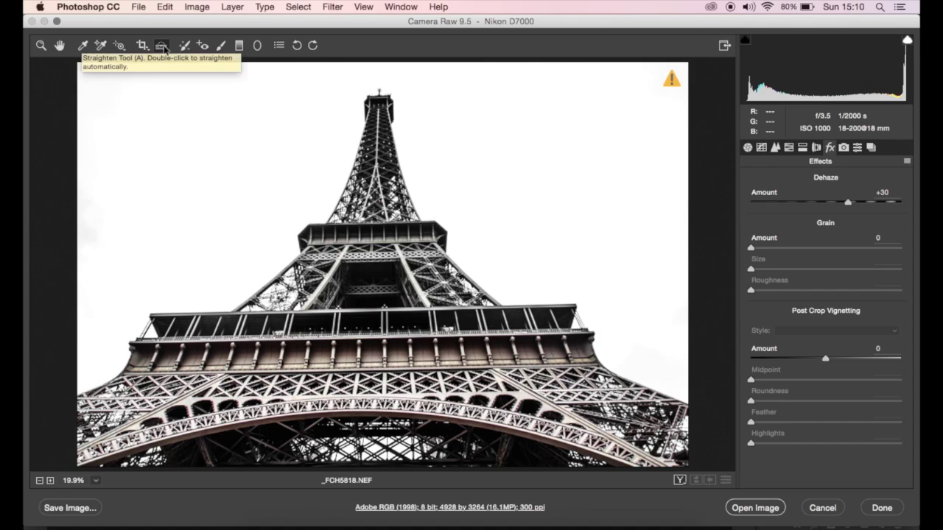
pyautogui.moveTo(134, 340)
pyautogui.mouseDown()
pyautogui.moveTo(552, 318)
pyautogui.moveTo(601, 328)
pyautogui.mouseUp()
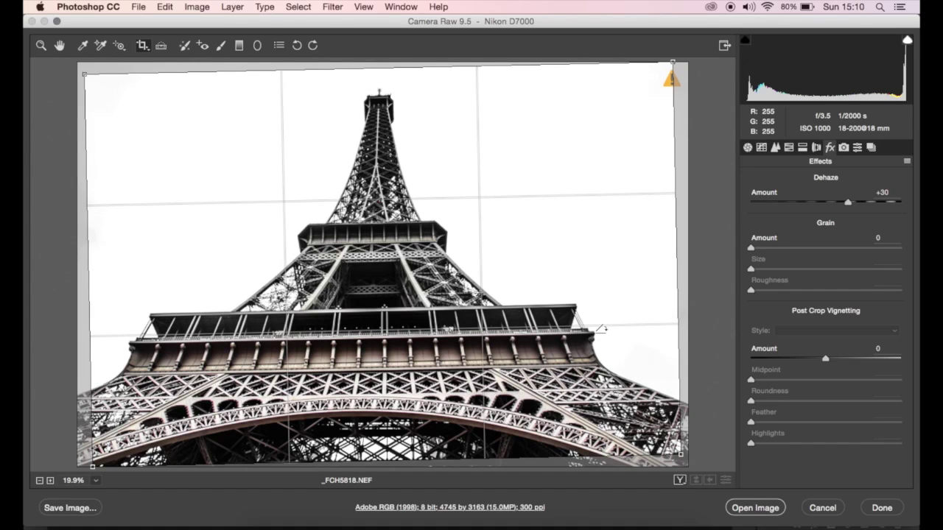
pyautogui.press('z')
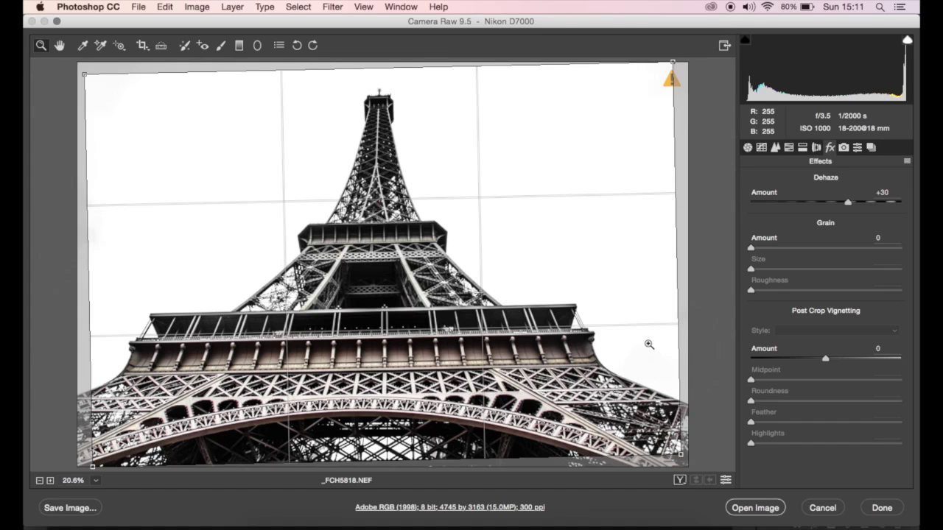
pyautogui.press('c')
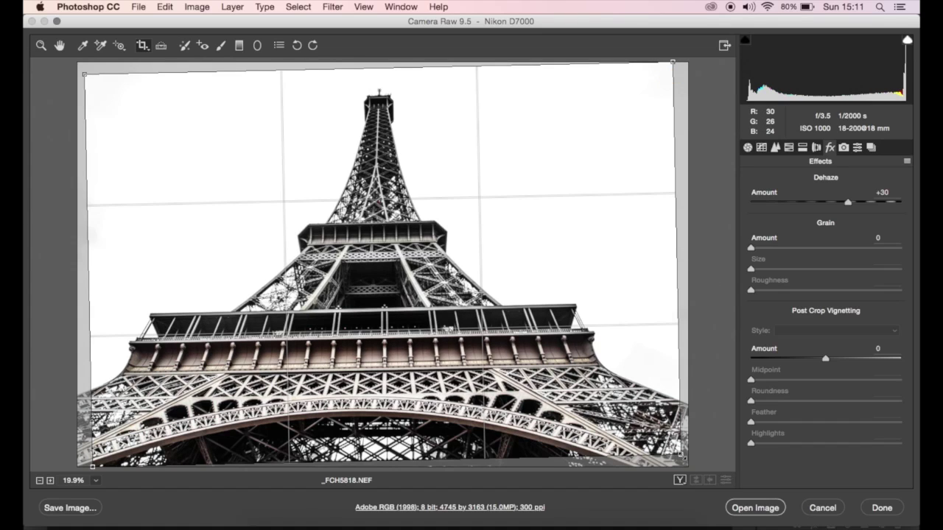
# Pull in the crop corners to trim the tilted edges, apply it, and raise Whites to about +2.
pyautogui.moveTo(682, 461); pyautogui.dragTo(665, 451)
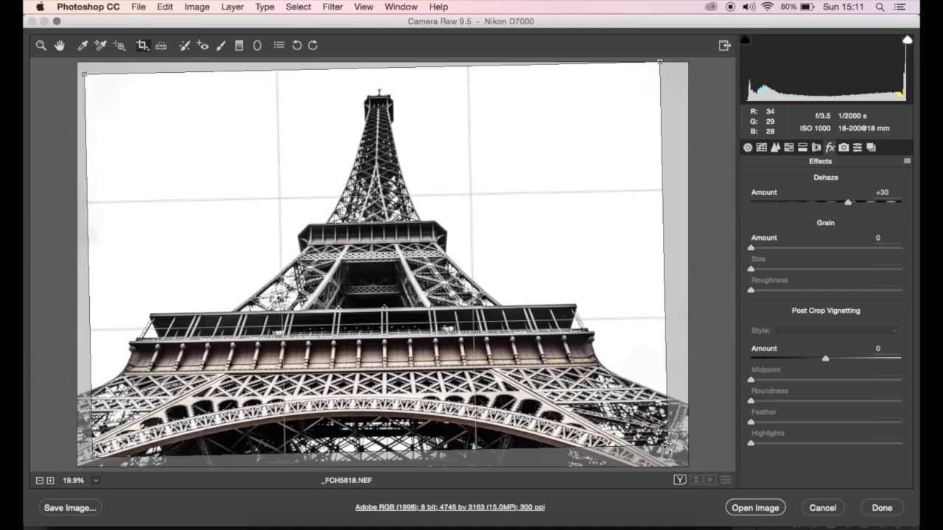
pyautogui.moveTo(587, 390); pyautogui.dragTo(579, 391)
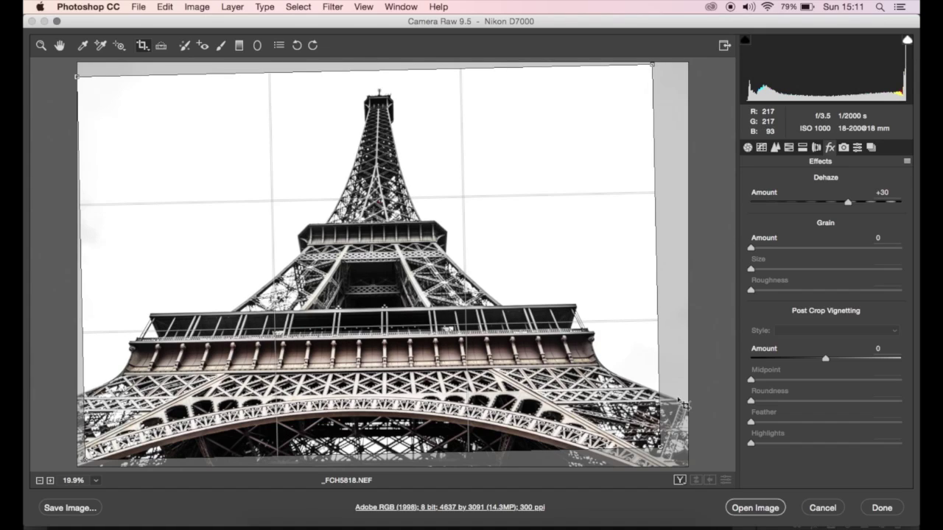
pyautogui.moveTo(659, 446); pyautogui.dragTo(649, 440)
pyautogui.press('z')
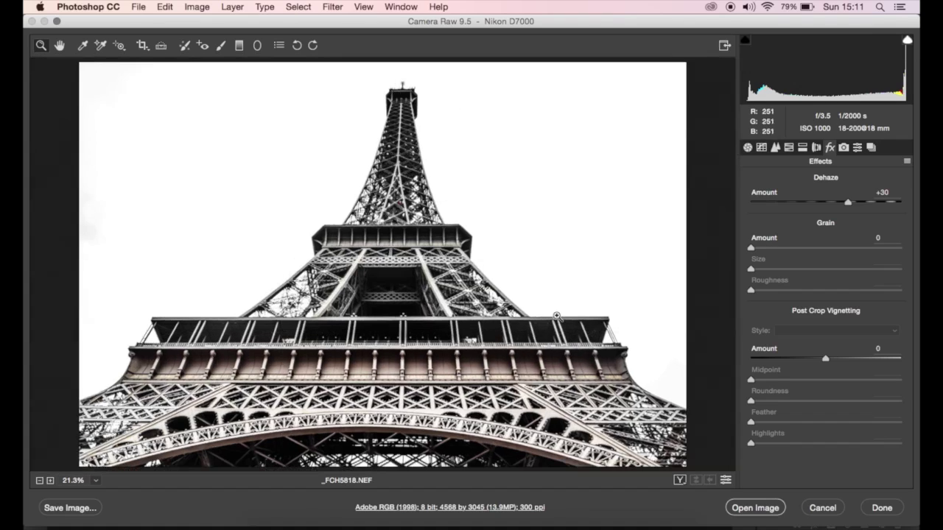
pyautogui.click(748, 147)
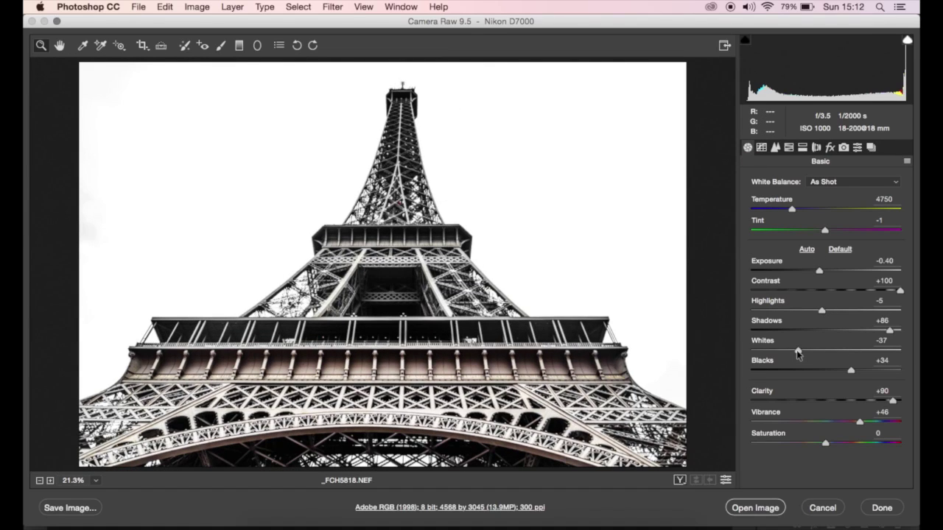
pyautogui.moveTo(798, 351); pyautogui.dragTo(839, 355)
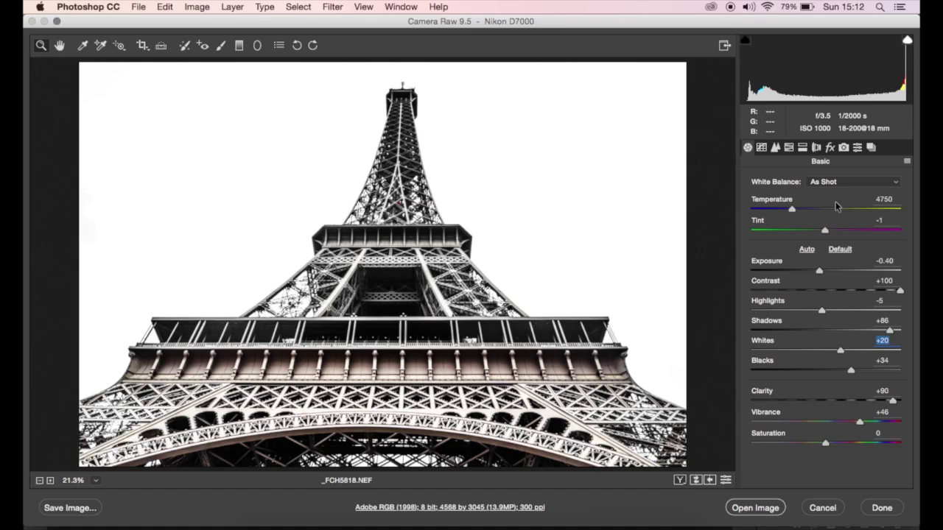
# Settle the Dehaze Amount at about +32.
pyautogui.click(830, 148)
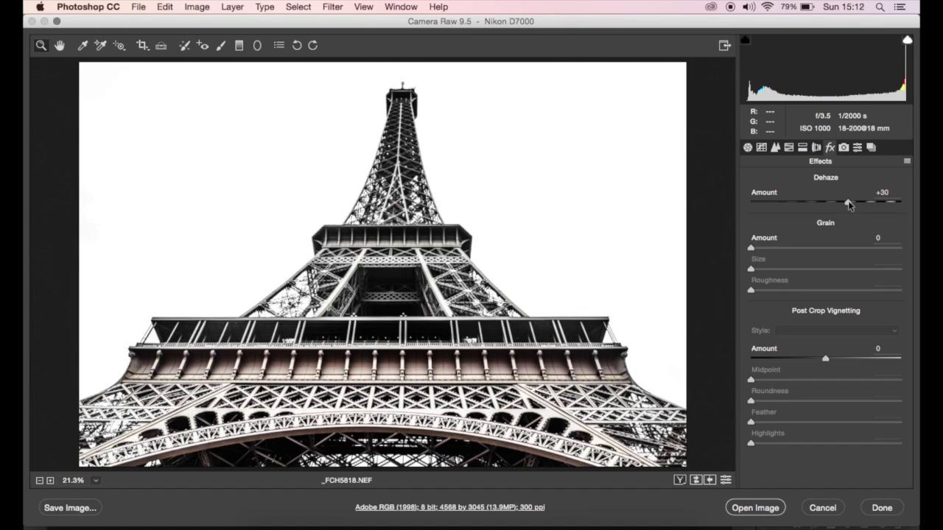
pyautogui.moveTo(848, 202); pyautogui.dragTo(869, 203)
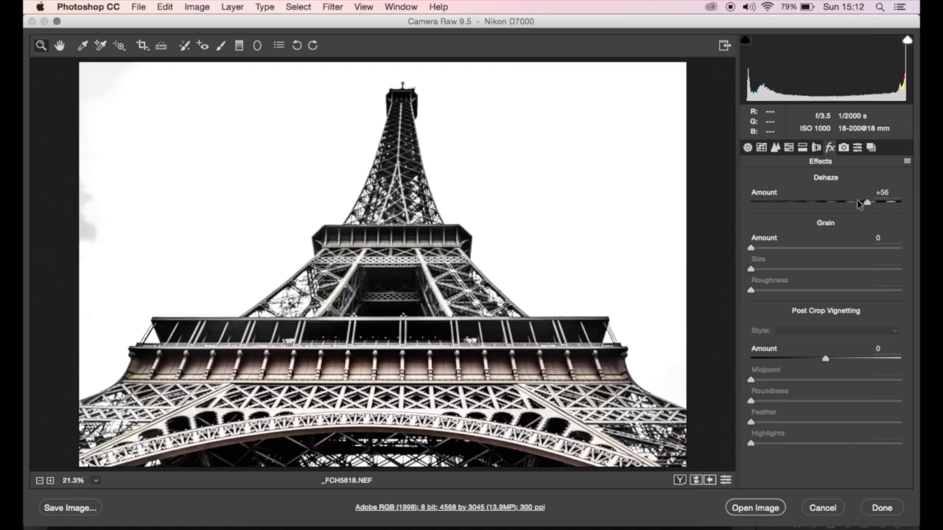
pyautogui.moveTo(856, 200)
pyautogui.mouseDown()
pyautogui.moveTo(844, 204)
pyautogui.moveTo(853, 202)
pyautogui.mouseUp()
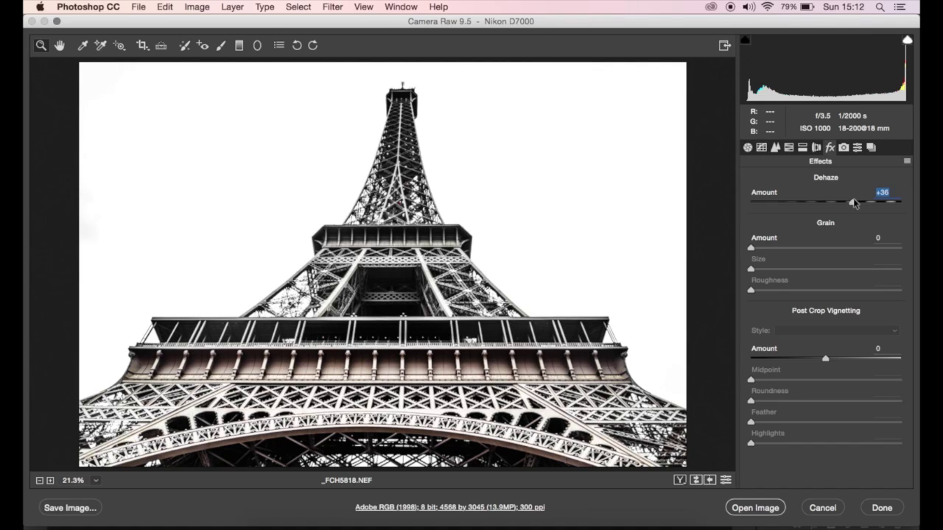
pyautogui.moveTo(853, 199); pyautogui.dragTo(849, 200)
# Raise Highlights to +8.
pyautogui.click(751, 147)
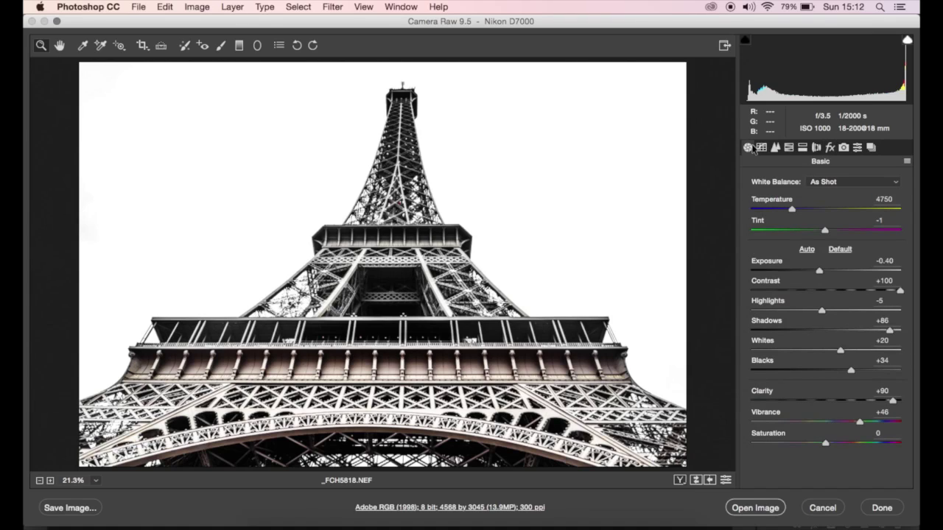
pyautogui.moveTo(821, 310); pyautogui.dragTo(831, 314)
pyautogui.click(831, 313)
# Open the photo in Photoshop, add a darkening Brightness/Contrast layer, and duplicate the Background.
pyautogui.click(840, 352)
pyautogui.click(766, 508)
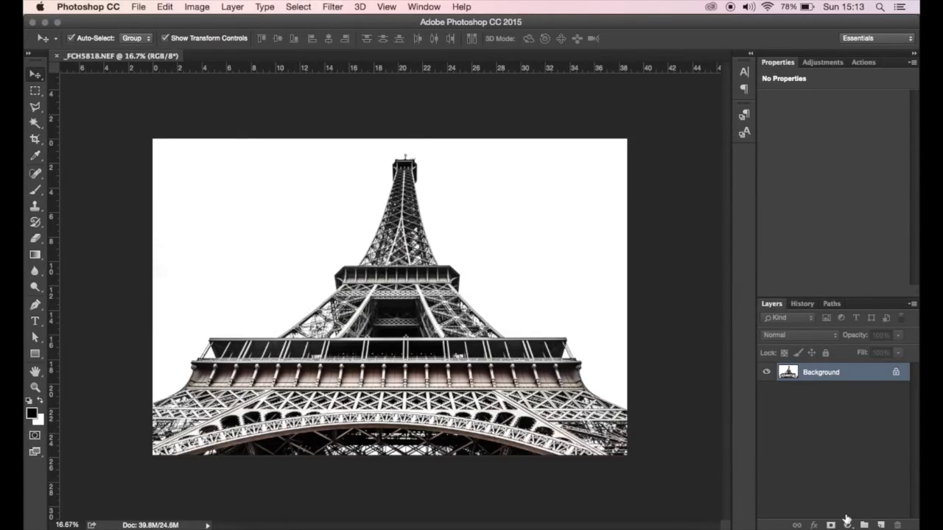
pyautogui.click(847, 521)
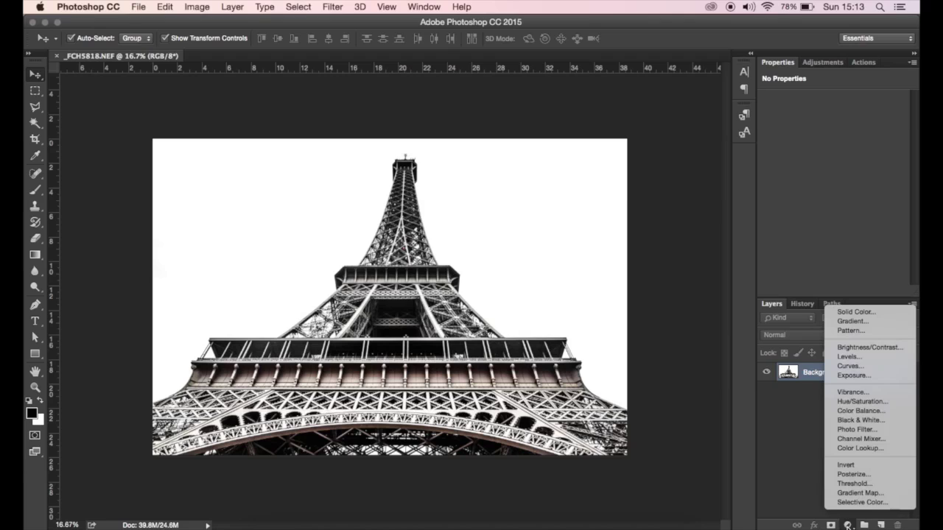
pyautogui.click(859, 346)
pyautogui.moveTo(833, 134); pyautogui.dragTo(758, 138)
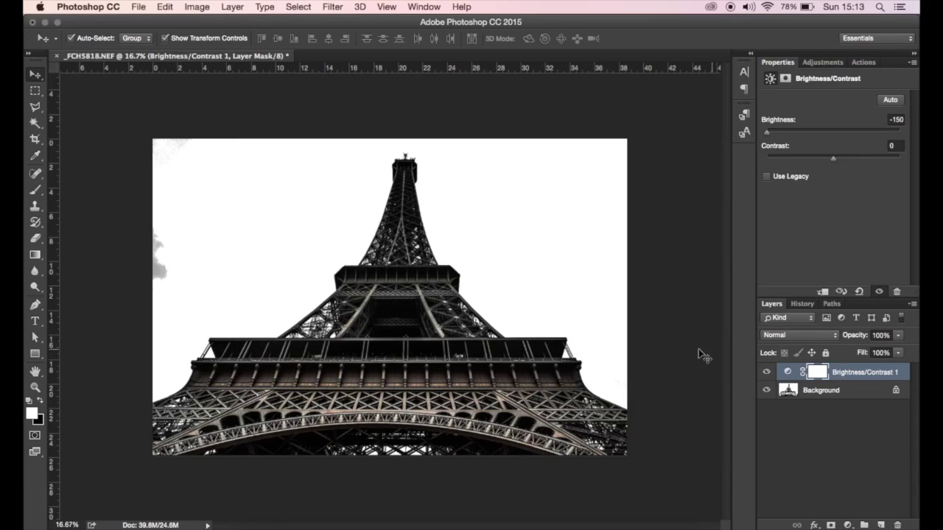
pyautogui.click(793, 391)
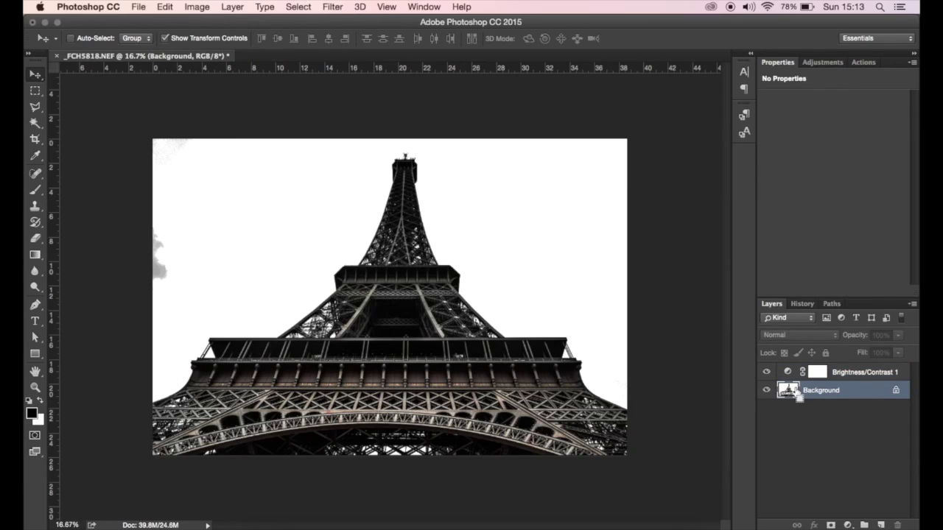
pyautogui.press('super+j')
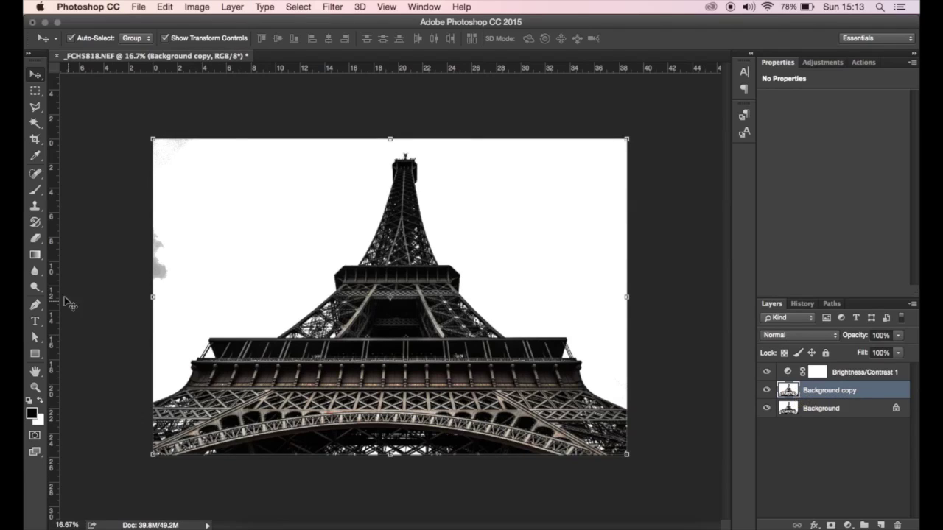
# Dodge the grey left-edge clouds white with a 400 px Highlights brush and raise the contrast.
pyautogui.click(35, 287)
pyautogui.click(190, 43)
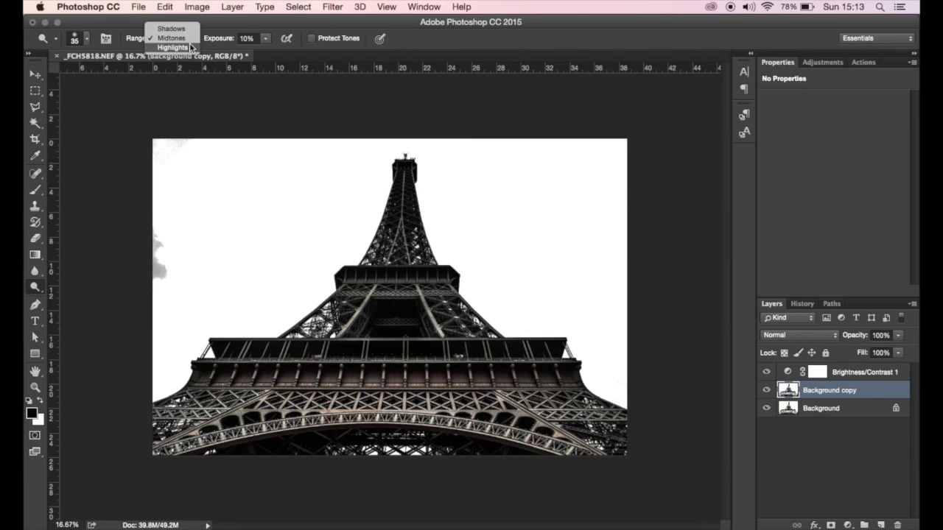
pyautogui.click(192, 50)
pyautogui.press(']')
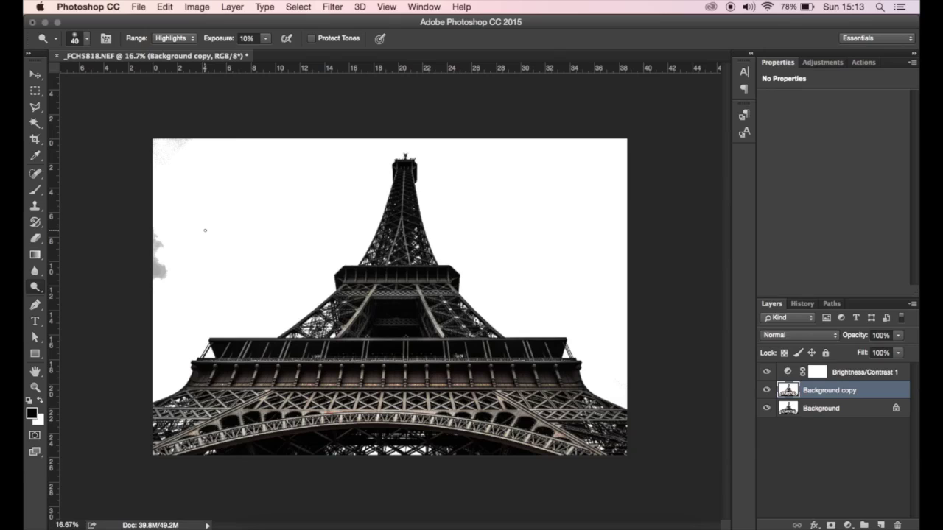
pyautogui.press(']')
pyautogui.press(']')
pyautogui.press(']')
pyautogui.press(']')
pyautogui.press(']')
pyautogui.press(']')
pyautogui.press(']')
pyautogui.press(']')
pyautogui.press(']')
pyautogui.press(']')
pyautogui.press(']')
pyautogui.press(']')
pyautogui.moveTo(157, 151)
pyautogui.mouseDown()
pyautogui.moveTo(172, 272)
pyautogui.moveTo(151, 307)
pyautogui.mouseUp()
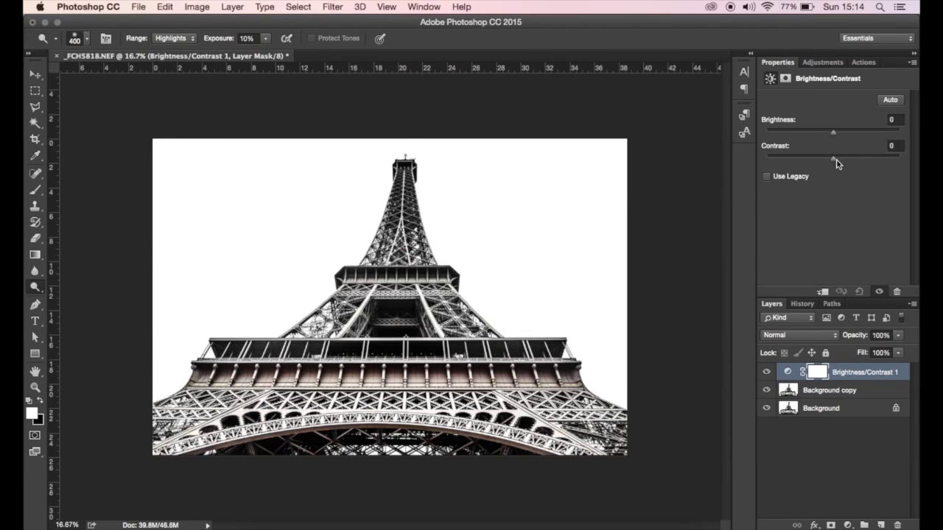
pyautogui.moveTo(833, 159); pyautogui.dragTo(828, 132)
pyautogui.click(840, 391)
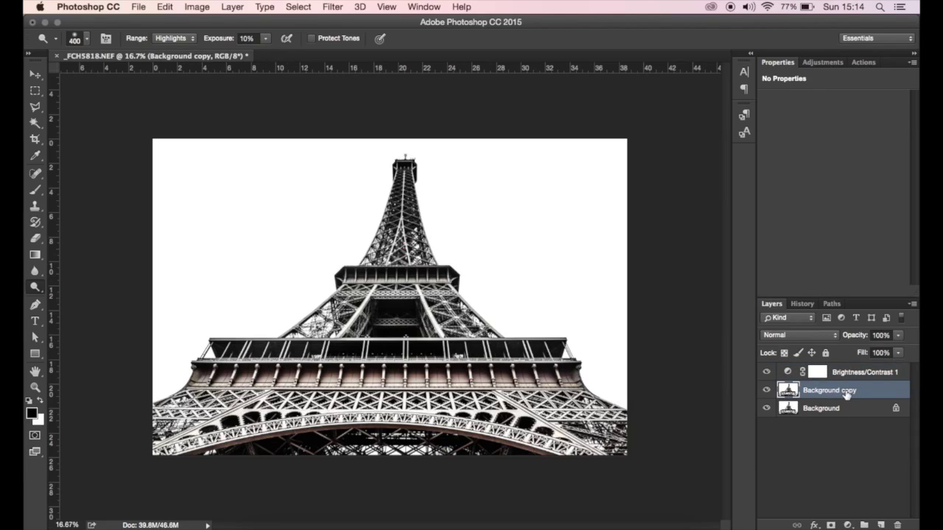
# Duplicate the Background copy and apply a 5-pixel High Pass filter to it.
pyautogui.press('super+j')
pyautogui.click(333, 7)
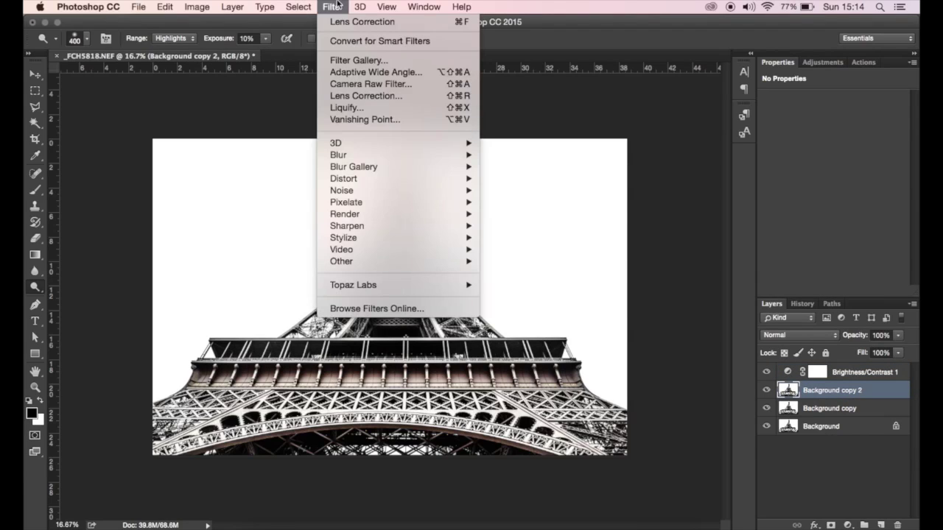
pyautogui.moveTo(412, 261)
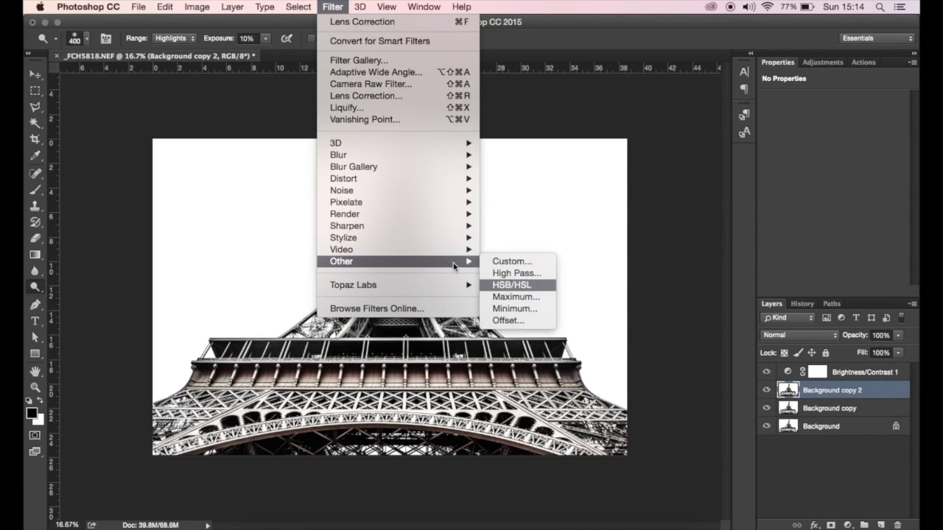
pyautogui.click(536, 274)
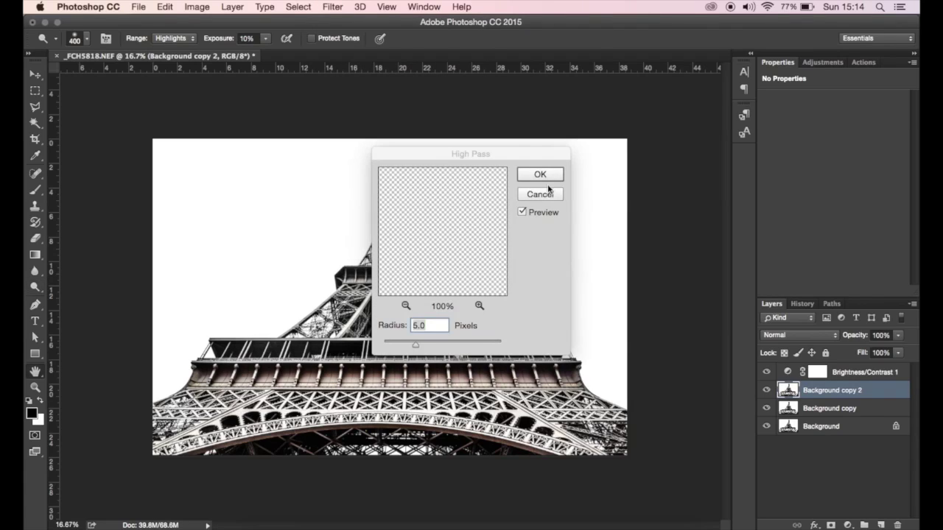
pyautogui.click(542, 174)
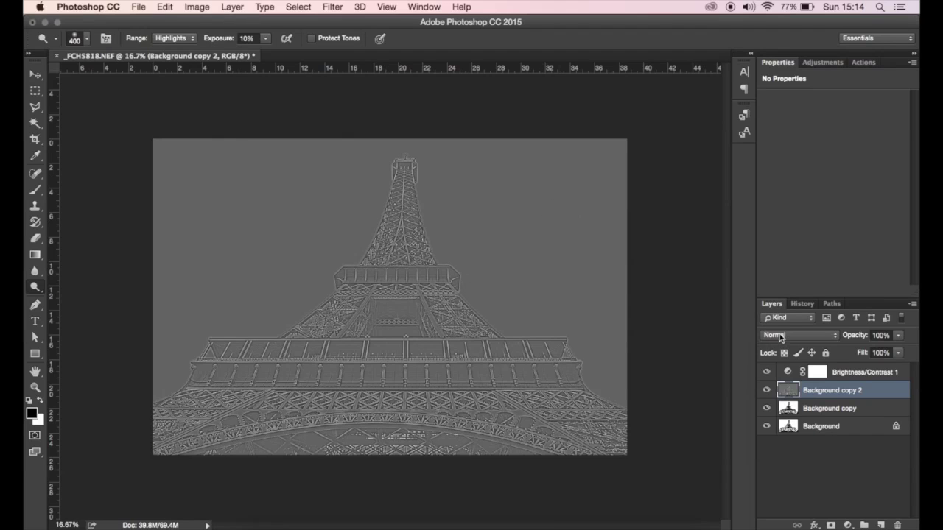
# Try Hard Light, then set the high pass layer's blend mode to Soft Light.
pyautogui.click(782, 336)
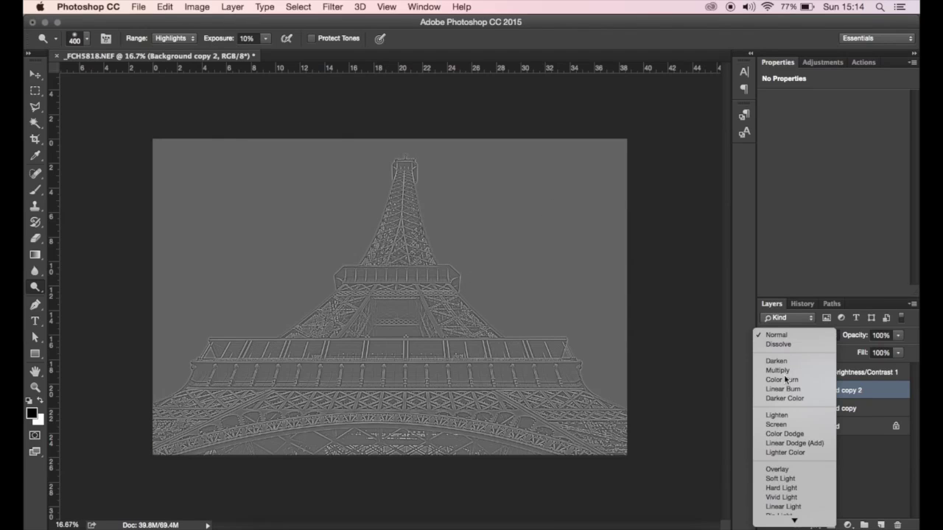
pyautogui.click(782, 488)
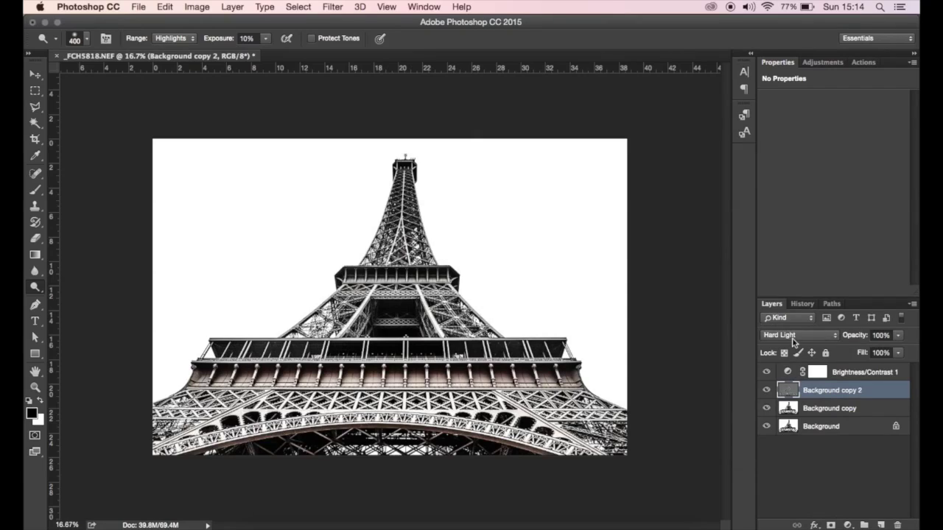
pyautogui.click(792, 344)
pyautogui.click(786, 324)
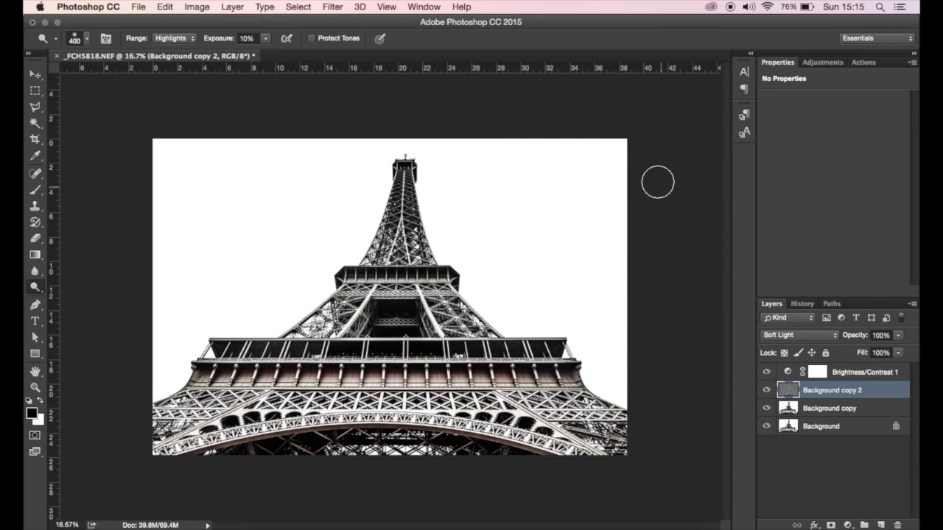
# Flatten the image to a single Background layer.
pyautogui.click(233, 6)
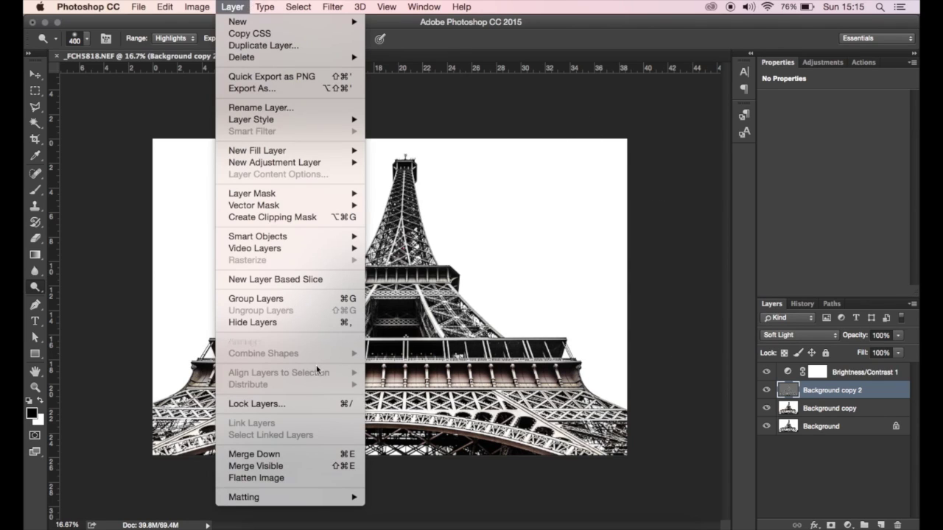
pyautogui.press('Escape')
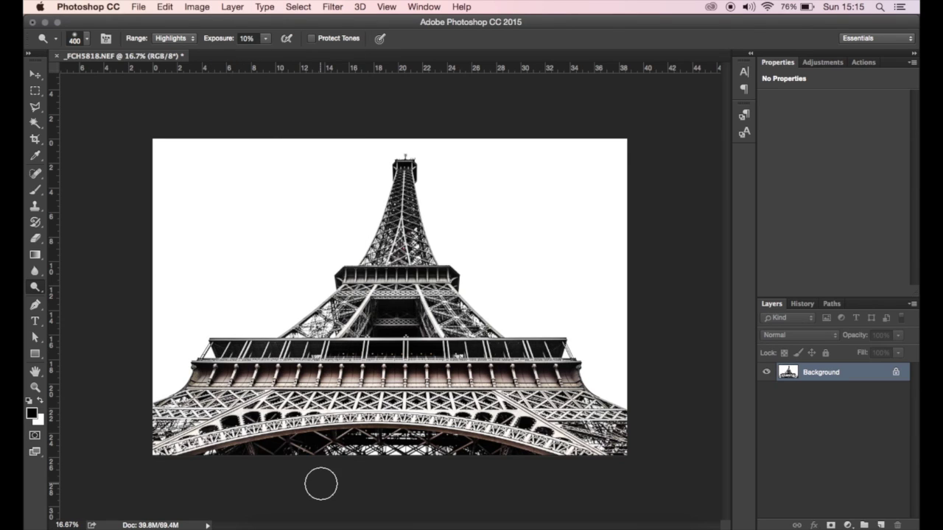
pyautogui.press('[')
pyautogui.press('[')
pyautogui.press('[')
pyautogui.press('[')
pyautogui.press('[')
pyautogui.press('[')
pyautogui.press('[')
# Place clouds.jpg from the desktop into the document, enlarged to fill the frame.
pyautogui.click(264, 526)
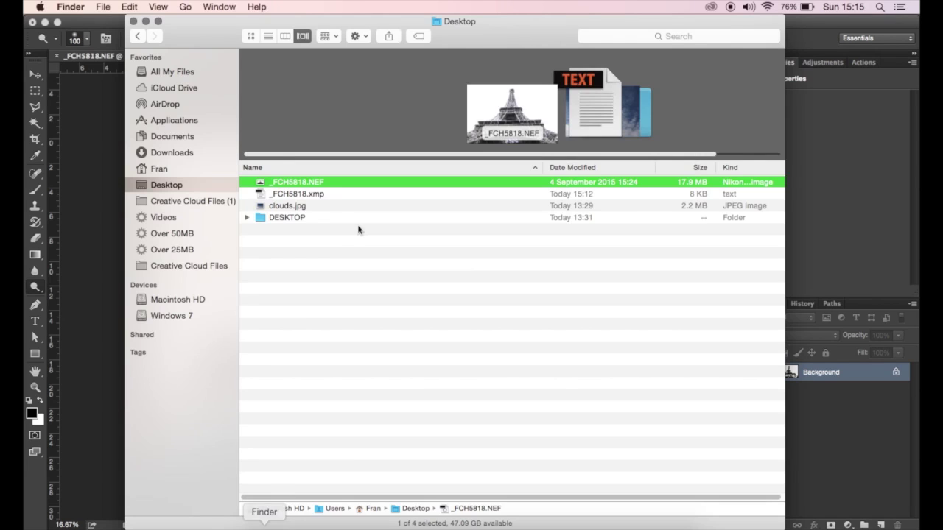
pyautogui.click(288, 207)
pyautogui.moveTo(287, 207); pyautogui.dragTo(104, 269)
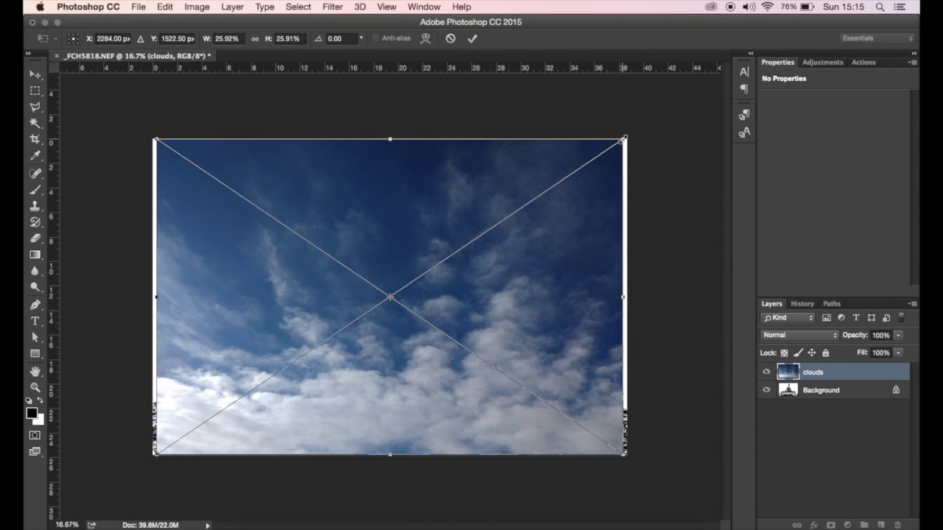
pyautogui.moveTo(623, 137); pyautogui.dragTo(633, 132)
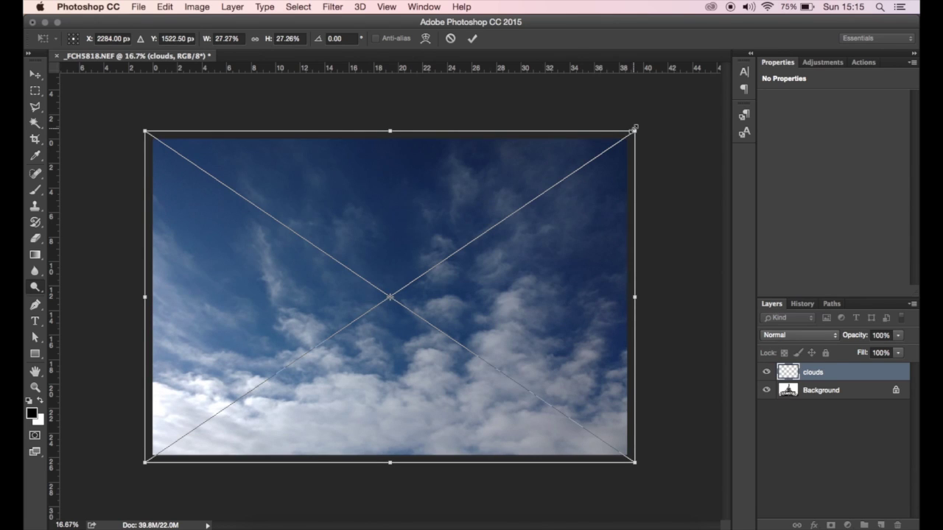
pyautogui.press('Return')
pyautogui.rightClick(811, 372)
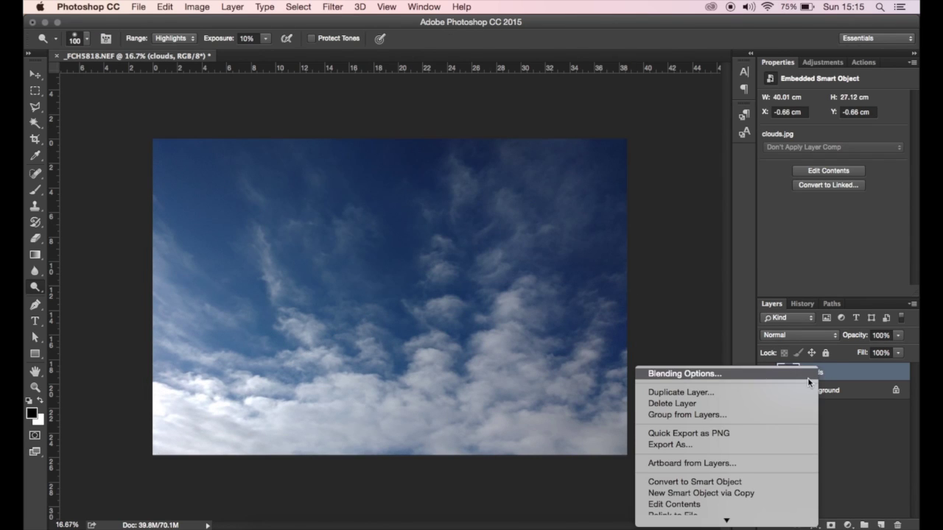
# Rasterize the clouds layer and apply the Default Black & White adjustment to it.
pyautogui.scroll(-5, 713, 368)
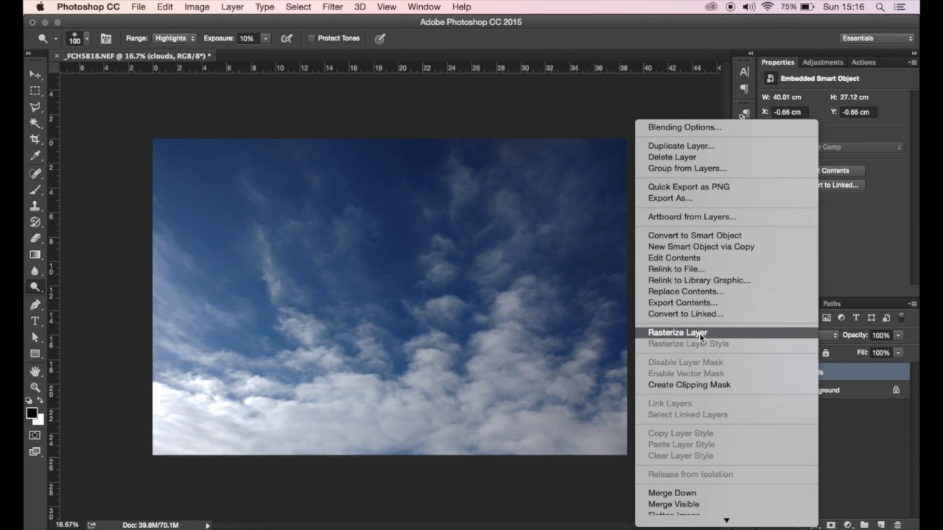
pyautogui.click(699, 336)
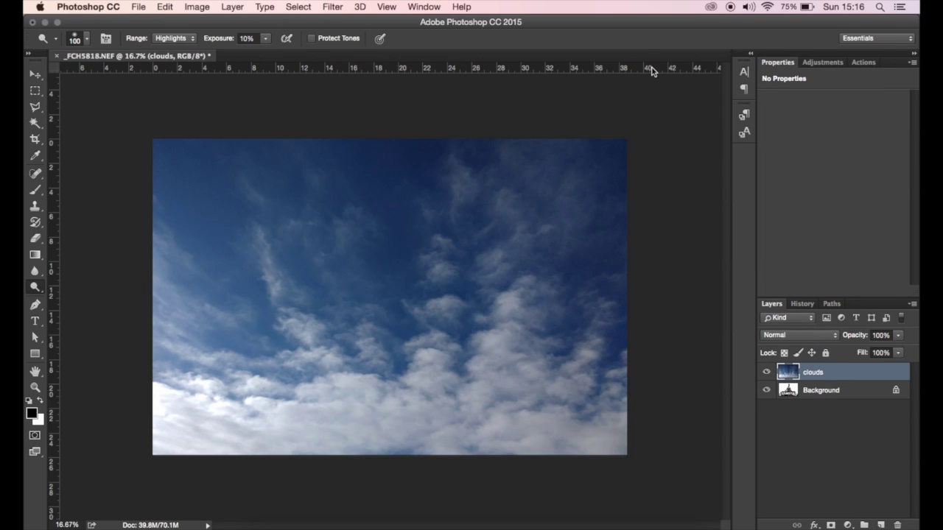
pyautogui.click(197, 7)
pyautogui.moveTo(219, 46)
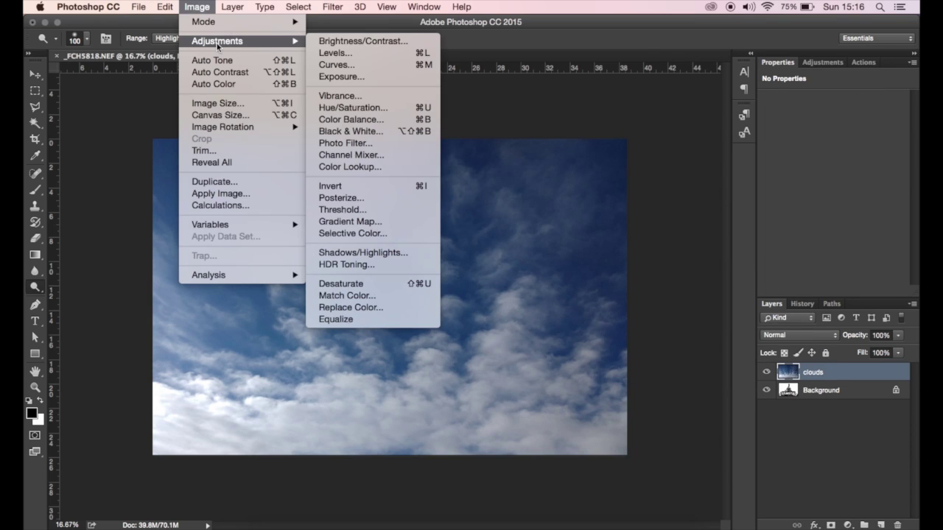
pyautogui.click(346, 132)
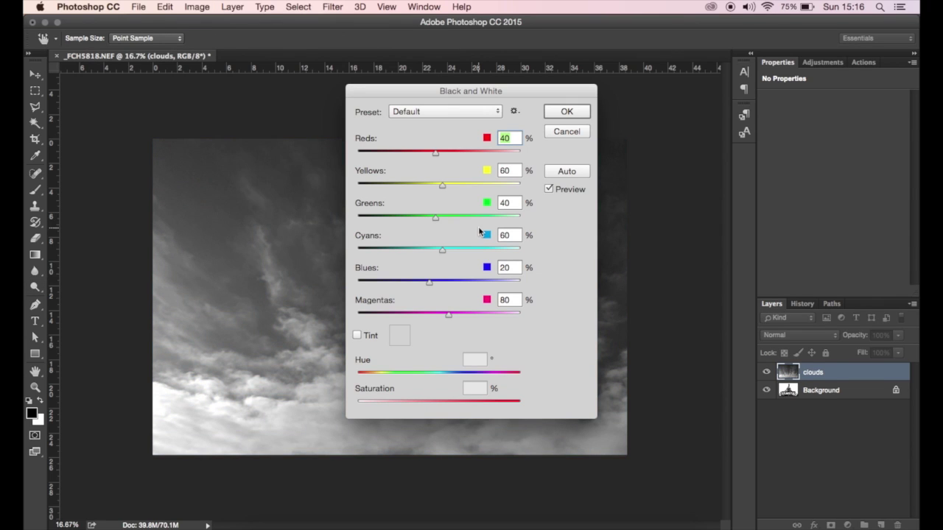
pyautogui.click(567, 111)
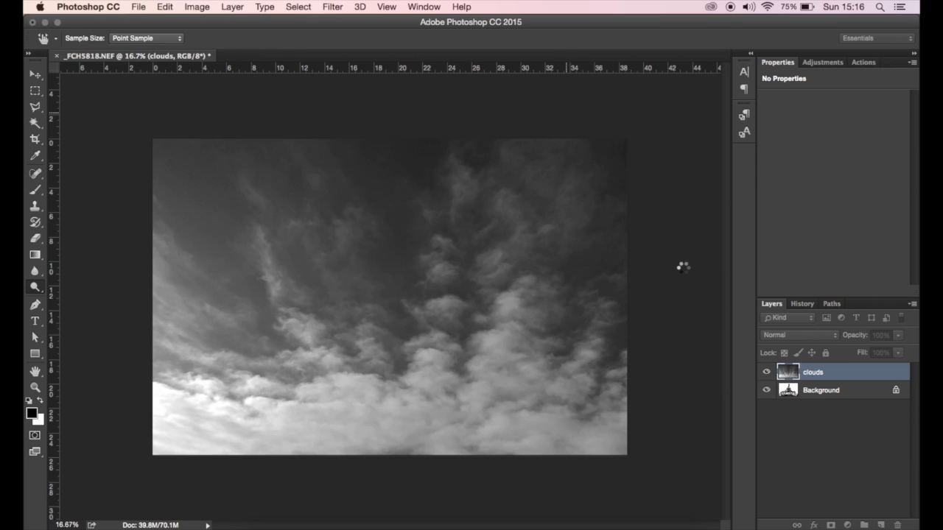
# Hide the clouds layer and Magic Wand-select all white sky around the tower on Background.
pyautogui.click(765, 372)
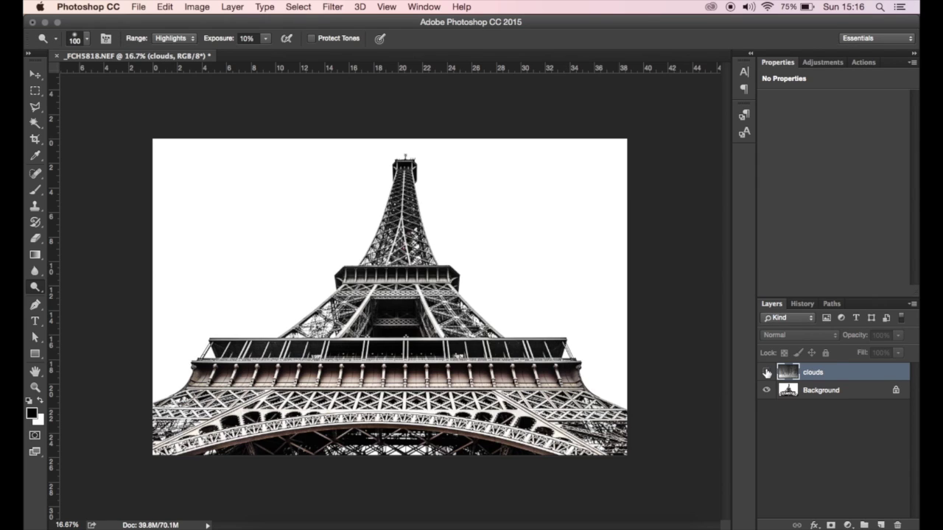
pyautogui.press('w')
pyautogui.click(793, 390)
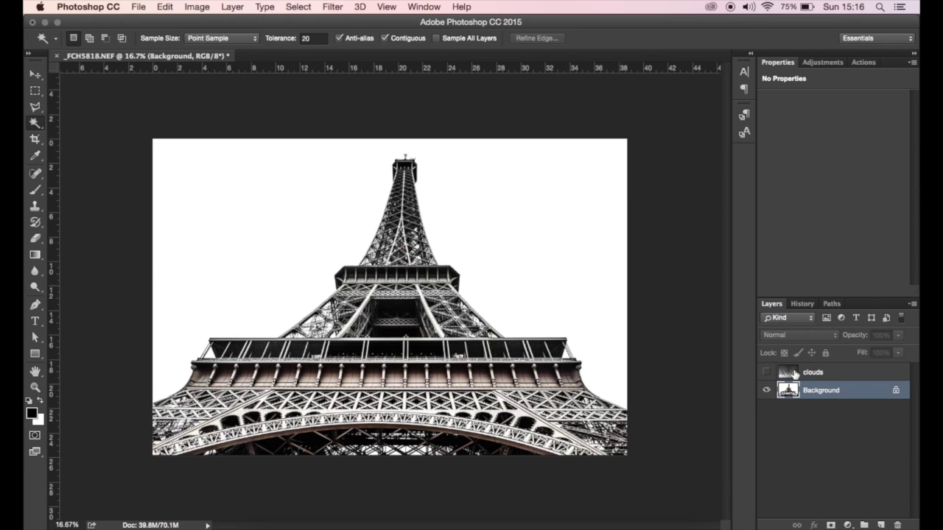
pyautogui.click(569, 186)
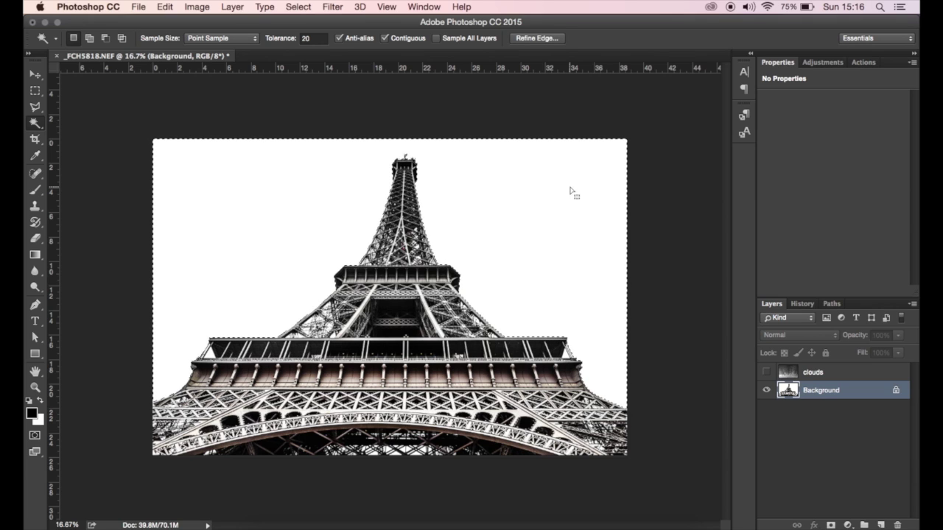
pyautogui.press('shift')
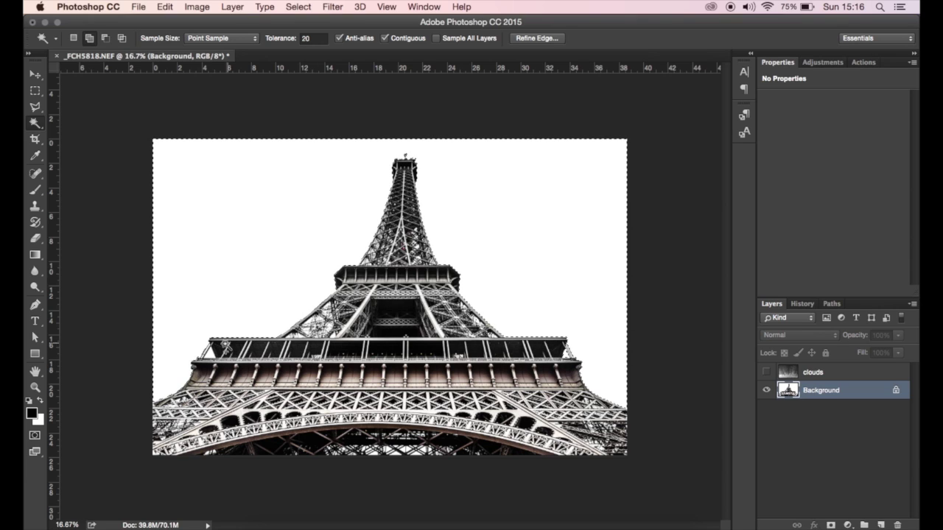
pyautogui.press('shift')
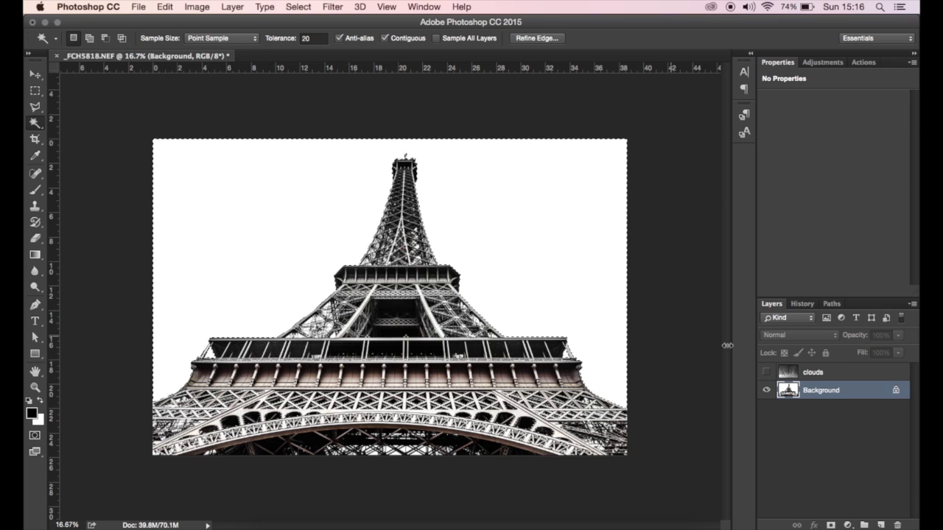
# Show the clouds layer again and give it a layer mask from the sky selection.
pyautogui.click(766, 372)
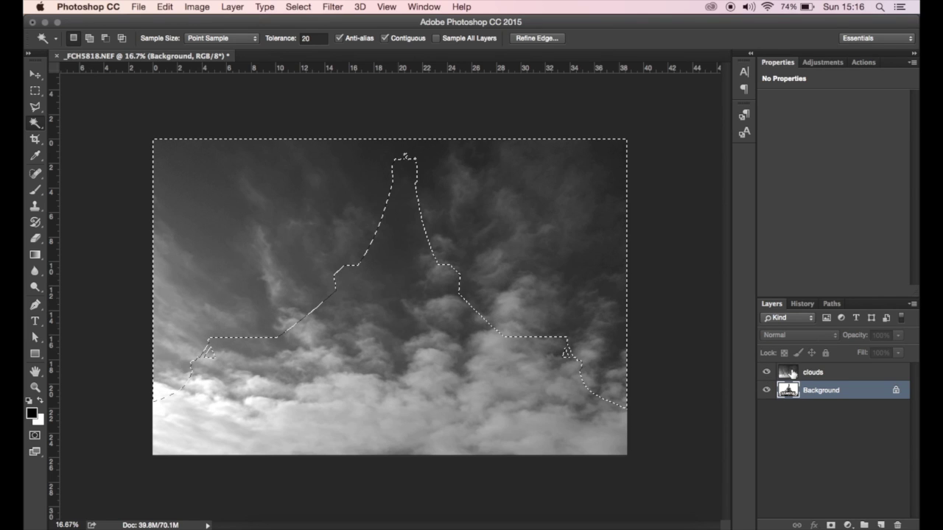
pyautogui.click(801, 374)
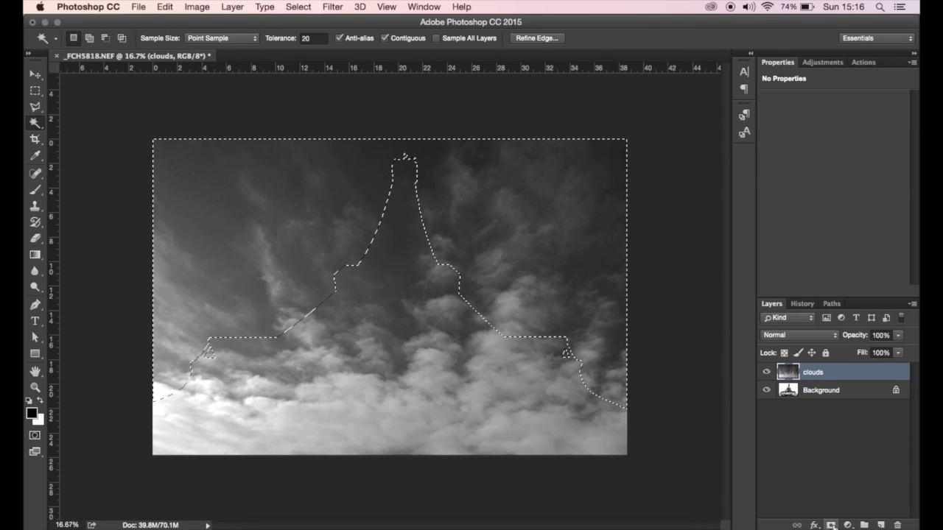
pyautogui.click(831, 525)
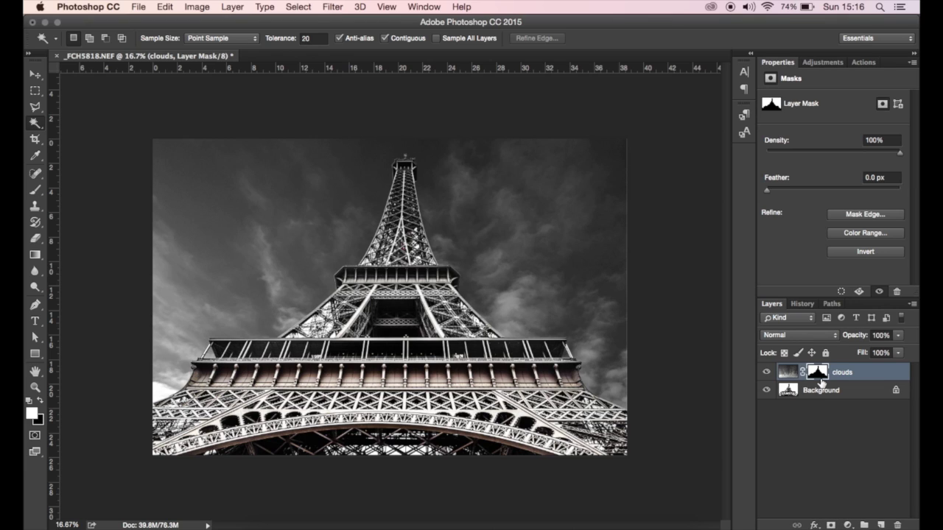
pyautogui.press('l')
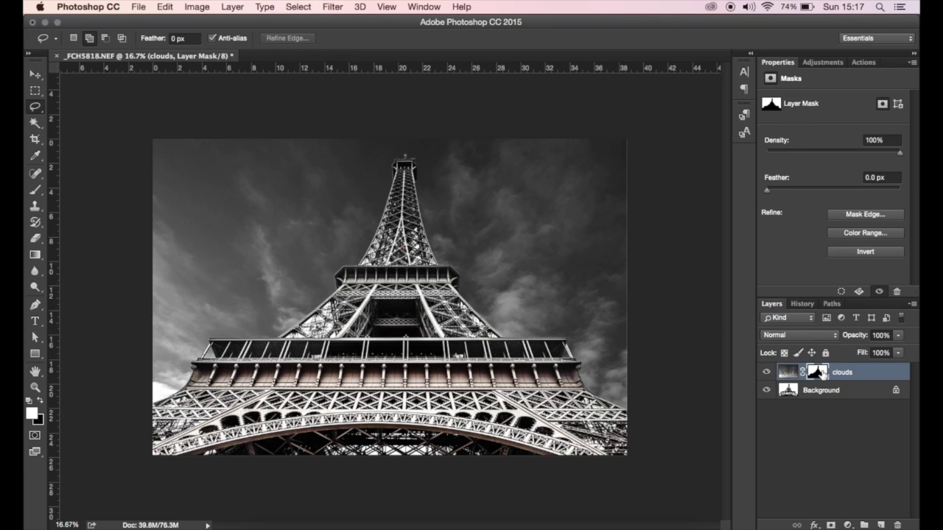
# Set the clouds mask to 50% density and 1 px feather, then target the layer itself.
pyautogui.click(884, 140)
pyautogui.write('50')
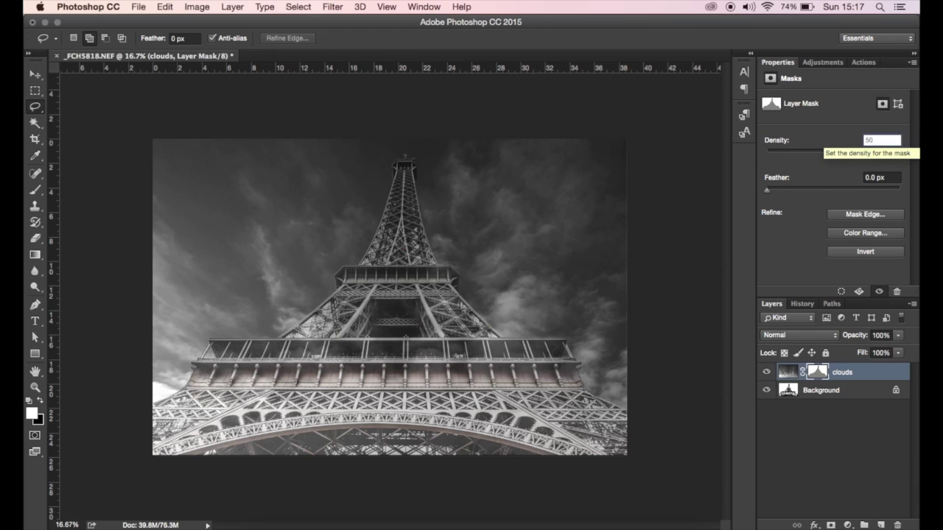
pyautogui.click(888, 179)
pyautogui.write('1')
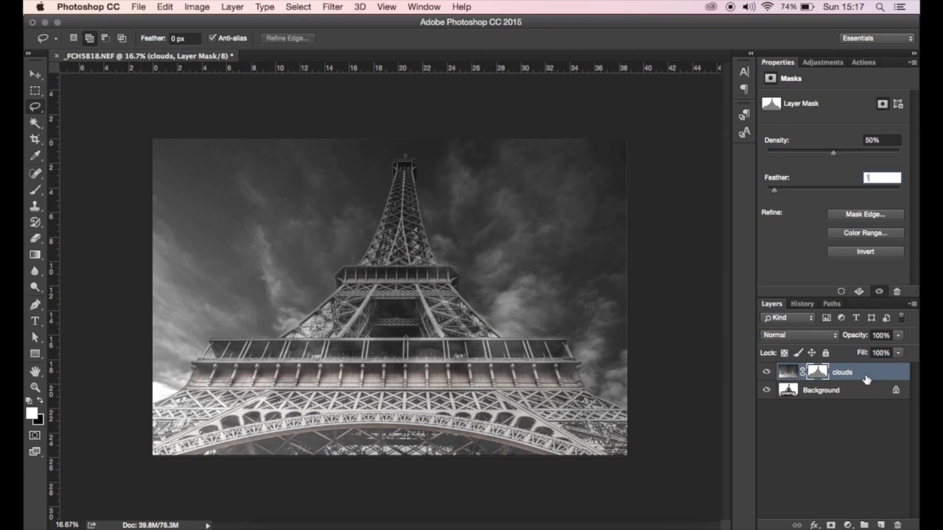
pyautogui.click(787, 371)
pyautogui.click(801, 337)
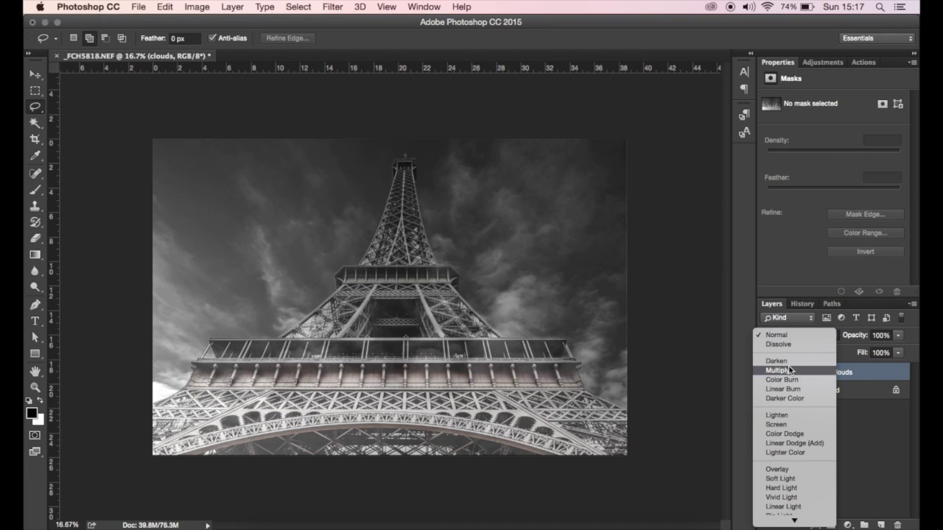
# Put the clouds layer in Multiply mode with 50% fill and open its blending options.
pyautogui.click(789, 370)
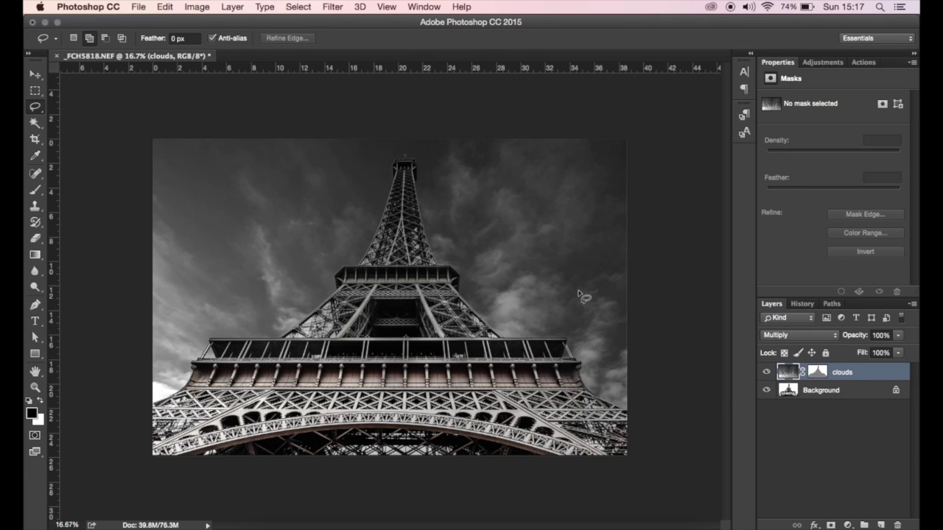
pyautogui.click(880, 352)
pyautogui.write('50')
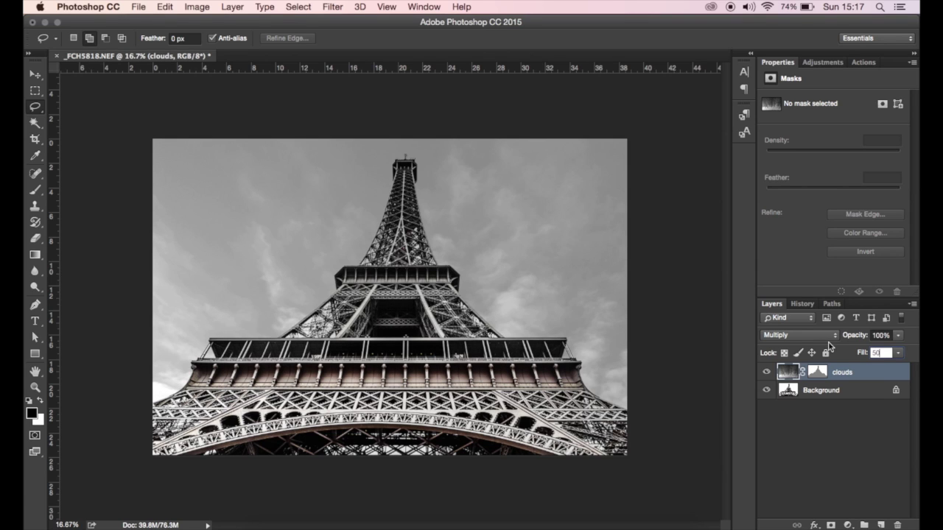
pyautogui.doubleClick(789, 373)
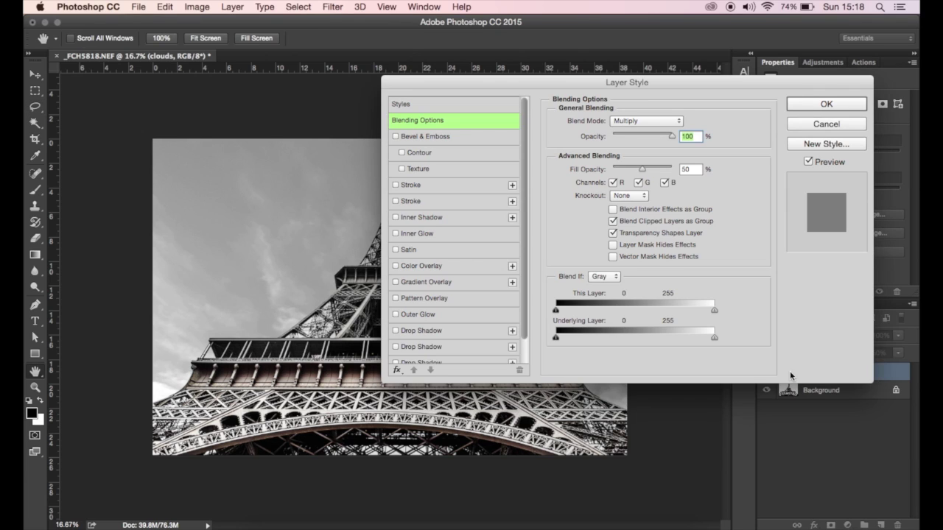
# Split the Blend If This Layer black slider to about 97/255 so dark cloud tones drop out, and apply.
pyautogui.moveTo(631, 82); pyautogui.dragTo(792, 95)
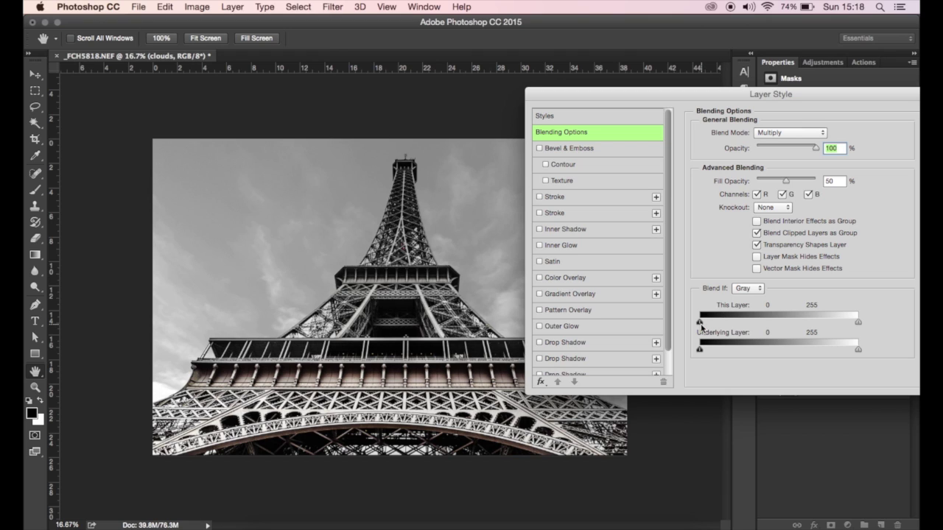
pyautogui.moveTo(700, 324); pyautogui.dragTo(759, 322)
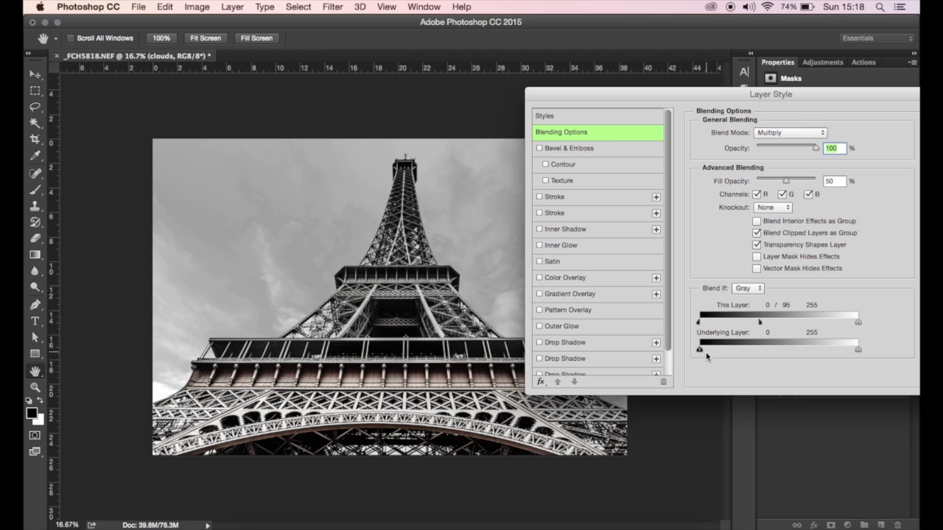
pyautogui.moveTo(700, 349); pyautogui.dragTo(673, 355)
pyautogui.moveTo(857, 325); pyautogui.dragTo(838, 325)
pyautogui.moveTo(819, 322); pyautogui.dragTo(913, 329)
pyautogui.moveTo(759, 322)
pyautogui.mouseDown()
pyautogui.moveTo(846, 318)
pyautogui.moveTo(761, 321)
pyautogui.mouseUp()
pyautogui.moveTo(886, 94); pyautogui.dragTo(789, 94)
pyautogui.click(842, 120)
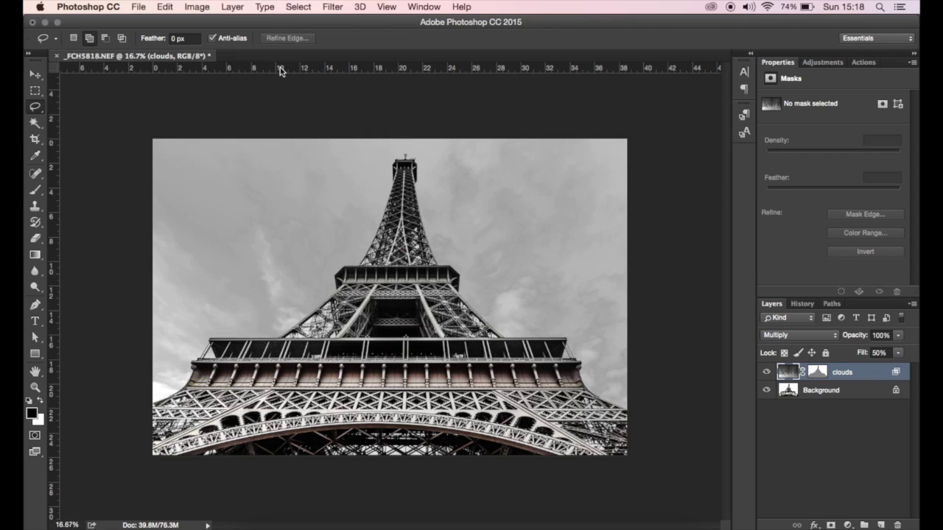
pyautogui.click(208, 5)
# Apply Brightness/Contrast to the clouds layer with Brightness 106 and Contrast 100.
pyautogui.moveTo(212, 42)
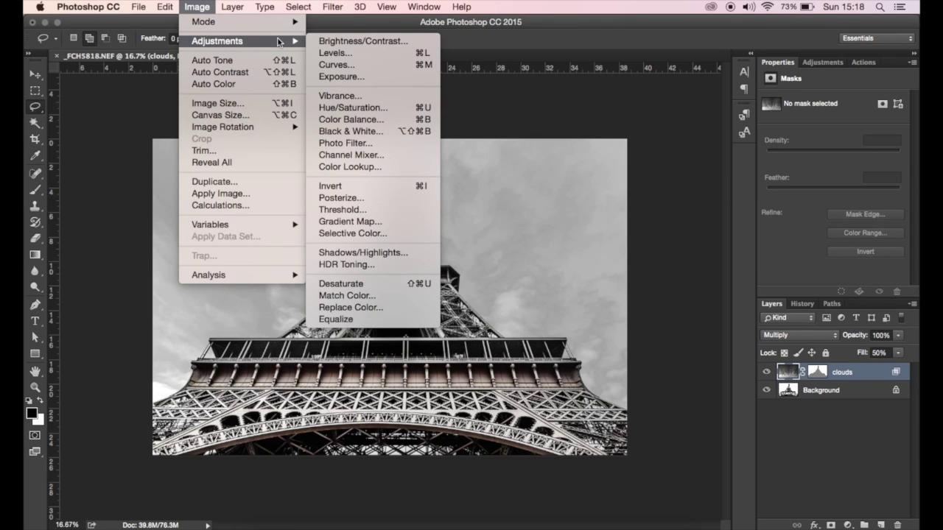
pyautogui.click(340, 43)
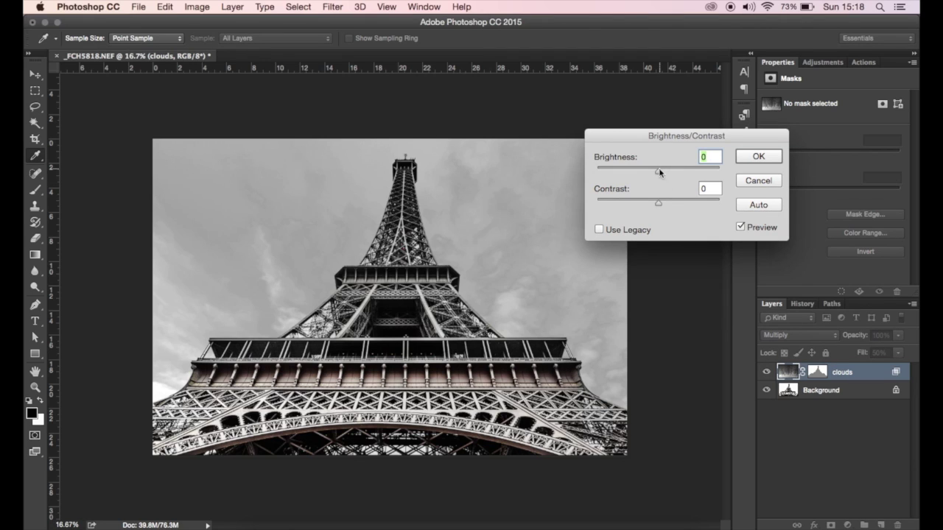
pyautogui.moveTo(658, 171); pyautogui.dragTo(702, 172)
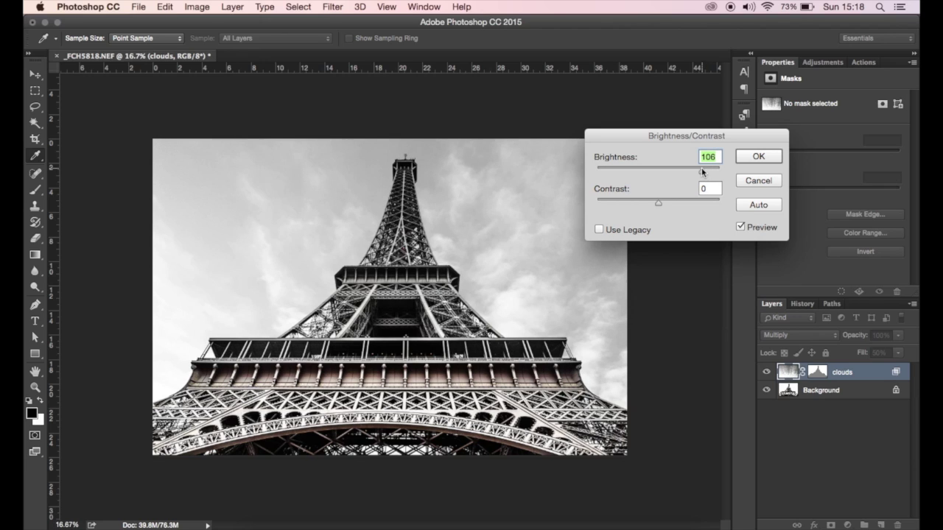
pyautogui.moveTo(658, 203); pyautogui.dragTo(713, 212)
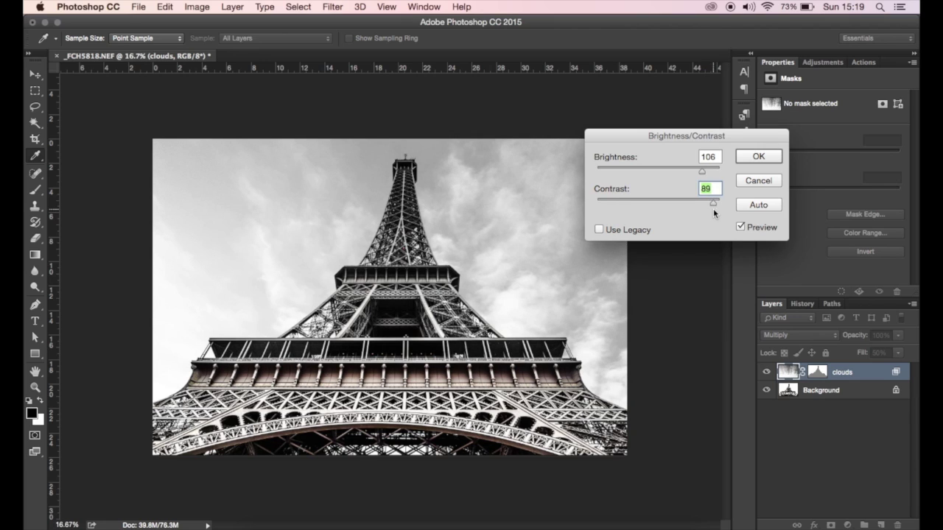
pyautogui.moveTo(702, 173)
pyautogui.mouseDown()
pyautogui.moveTo(712, 175)
pyautogui.moveTo(695, 175)
pyautogui.mouseUp()
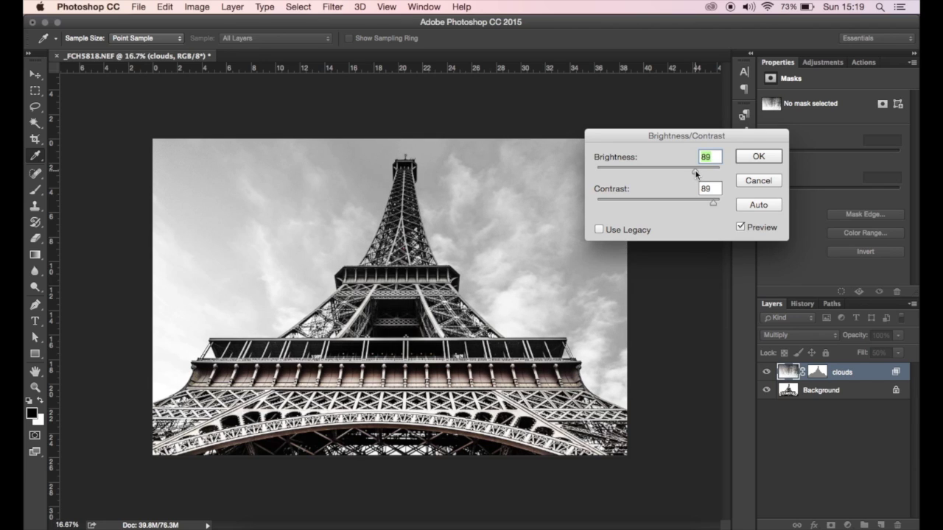
pyautogui.moveTo(695, 171); pyautogui.dragTo(701, 172)
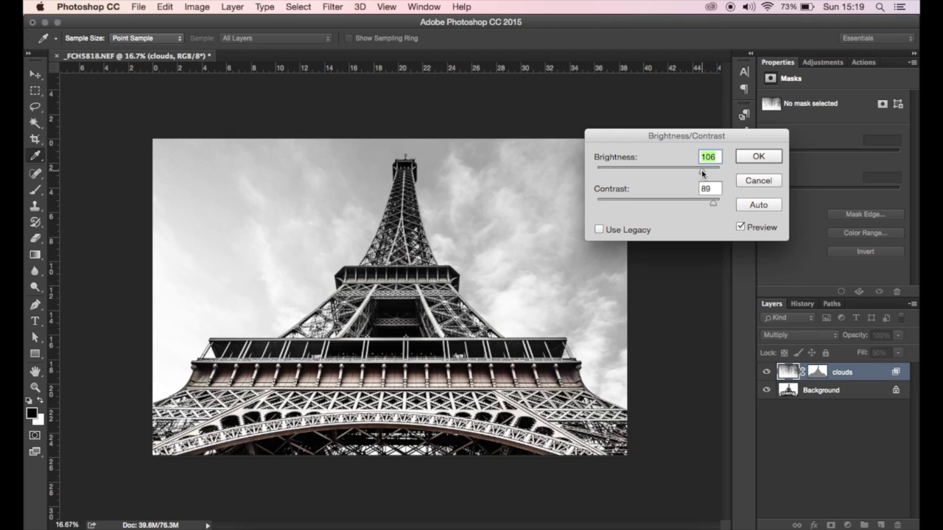
pyautogui.moveTo(712, 206); pyautogui.dragTo(725, 201)
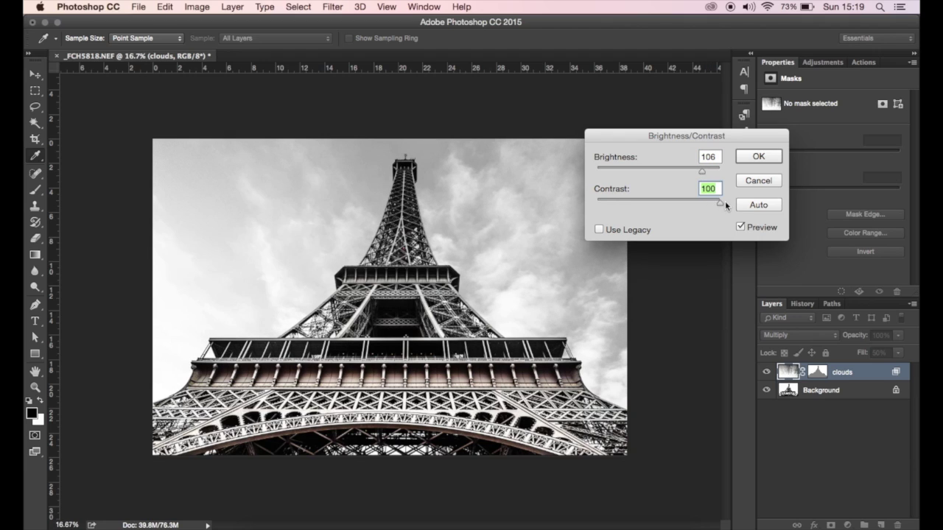
pyautogui.click(759, 156)
# Apply a Curves adjustment to the clouds with a lowered shadow point and raised highlight point.
pyautogui.press('l')
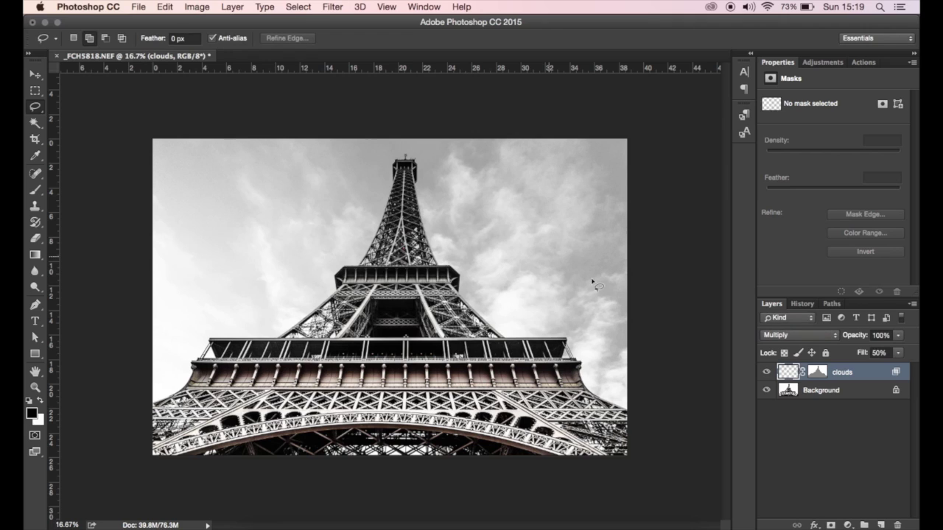
pyautogui.click(197, 7)
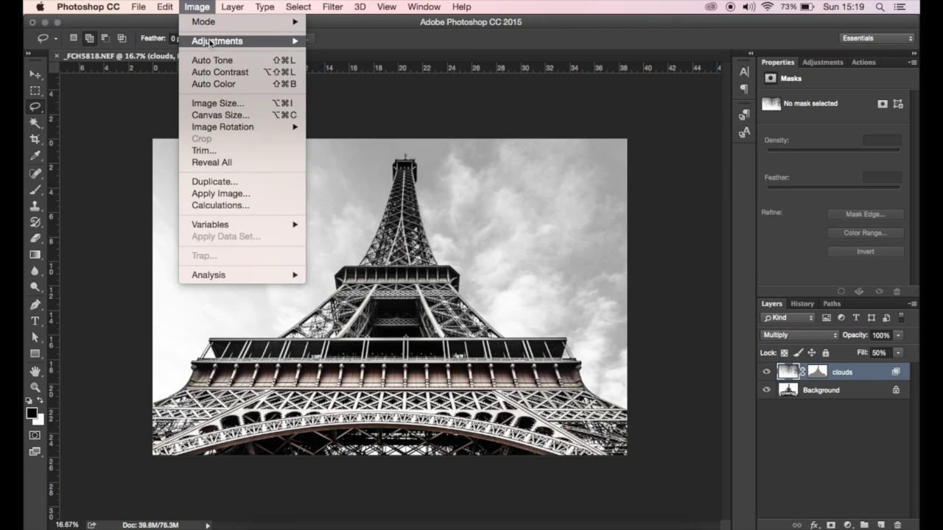
pyautogui.moveTo(211, 42)
pyautogui.click(332, 66)
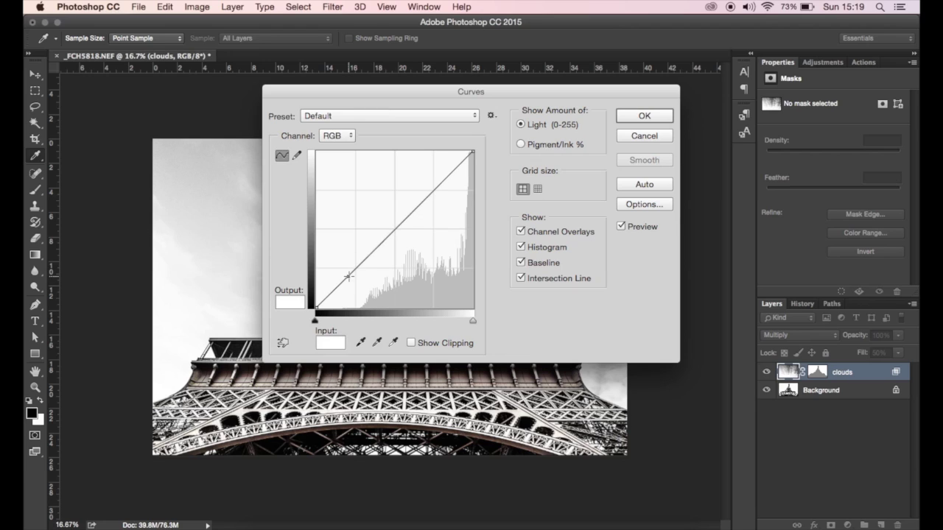
pyautogui.moveTo(347, 276); pyautogui.dragTo(350, 279)
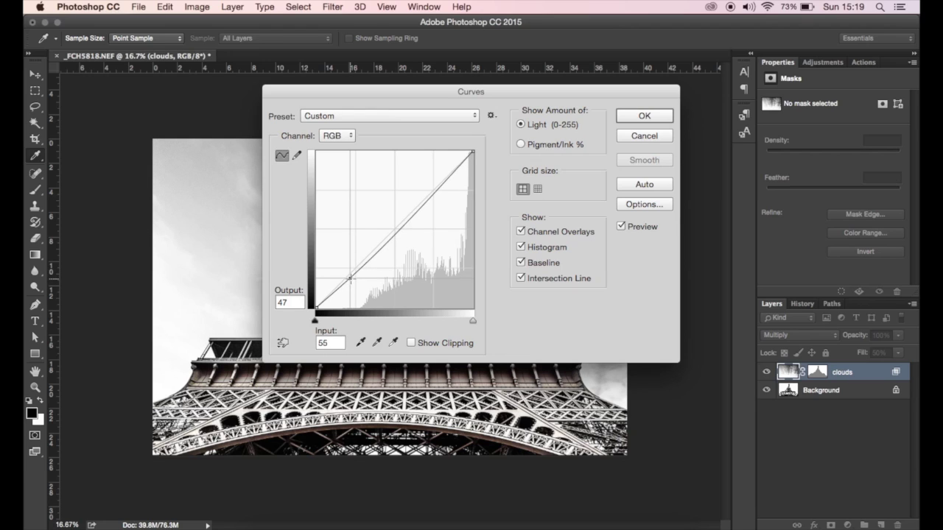
pyautogui.moveTo(415, 211); pyautogui.dragTo(439, 178)
pyautogui.moveTo(350, 279); pyautogui.dragTo(351, 276)
pyautogui.click(651, 120)
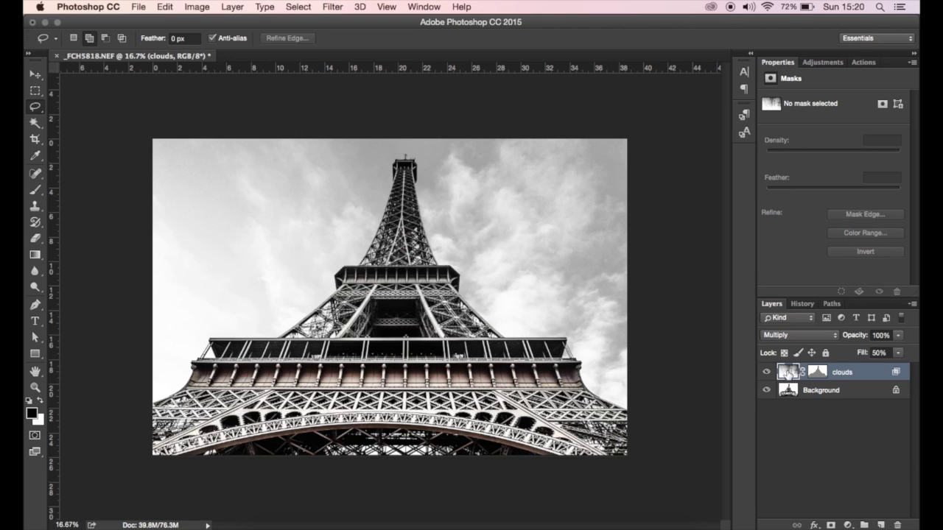
# Set the clouds layer's fill to 40%, then hide the layer to compare.
pyautogui.click(897, 353)
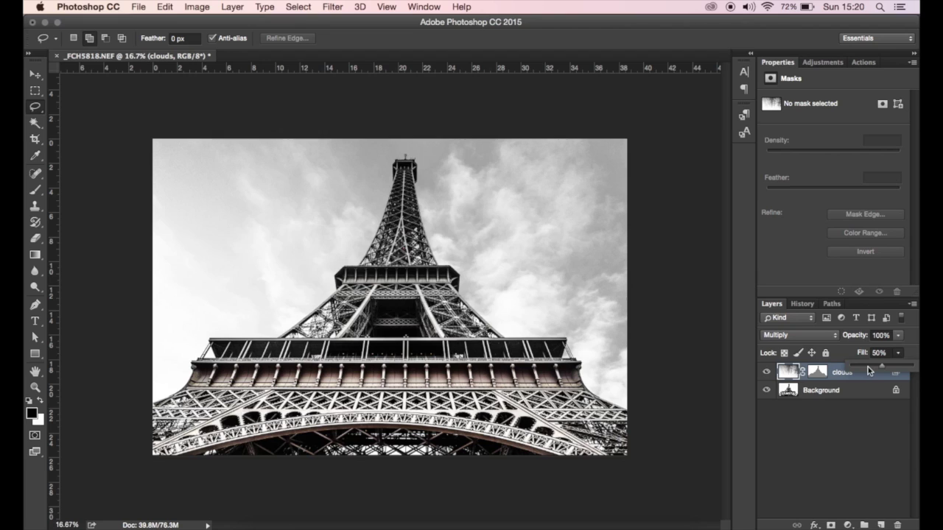
pyautogui.moveTo(867, 367); pyautogui.dragTo(866, 366)
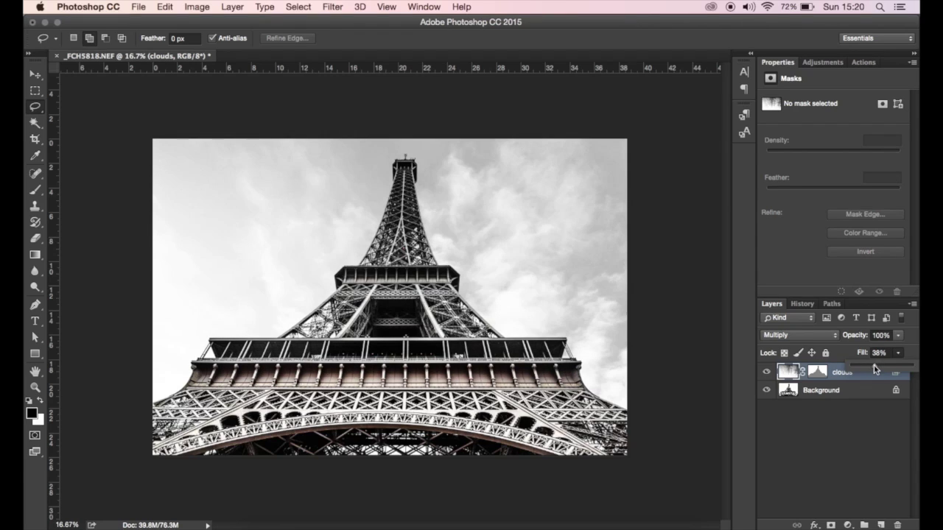
pyautogui.click(873, 352)
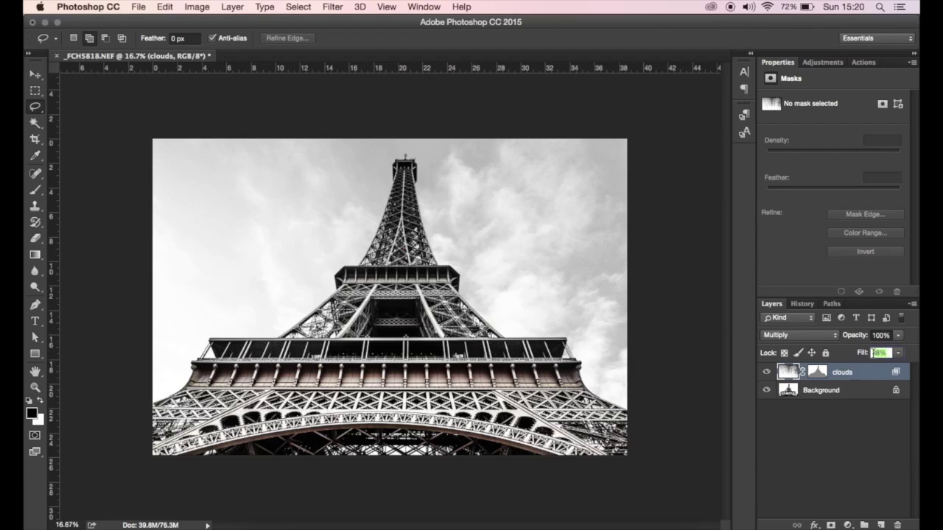
pyautogui.write('40')
pyautogui.press('Return')
pyautogui.click(766, 372)
pyautogui.click(766, 371)
pyautogui.press('v')
pyautogui.click(670, 340)
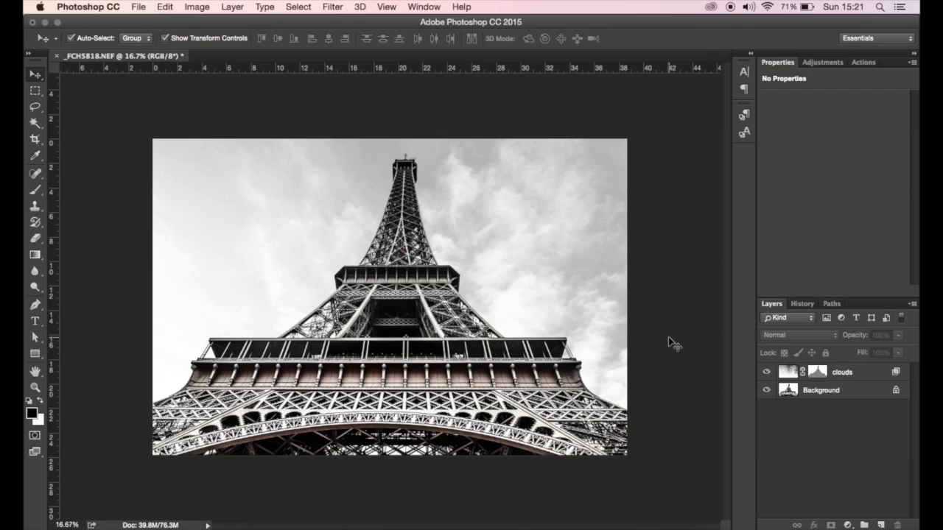